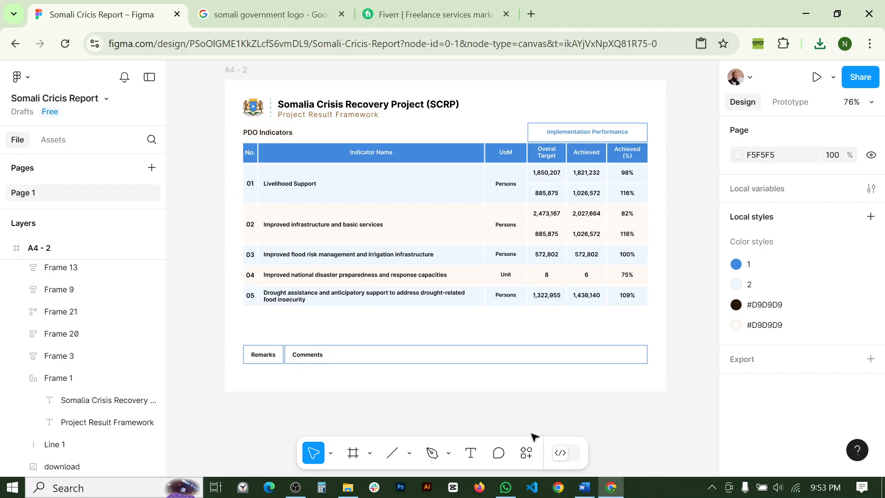
- Locate the downloaded Somali Cricis Report.fig in Downloads, then return to the design
left_click(348, 487)
left_click(197, 133)
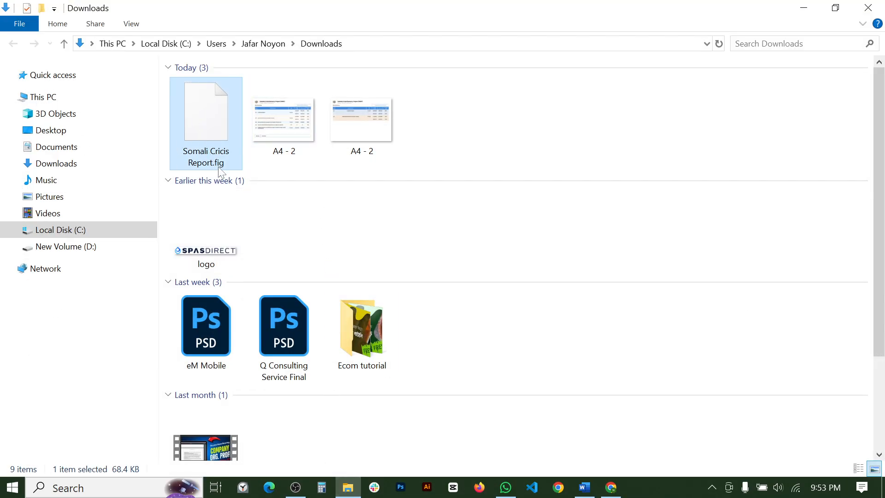
left_click(804, 8)
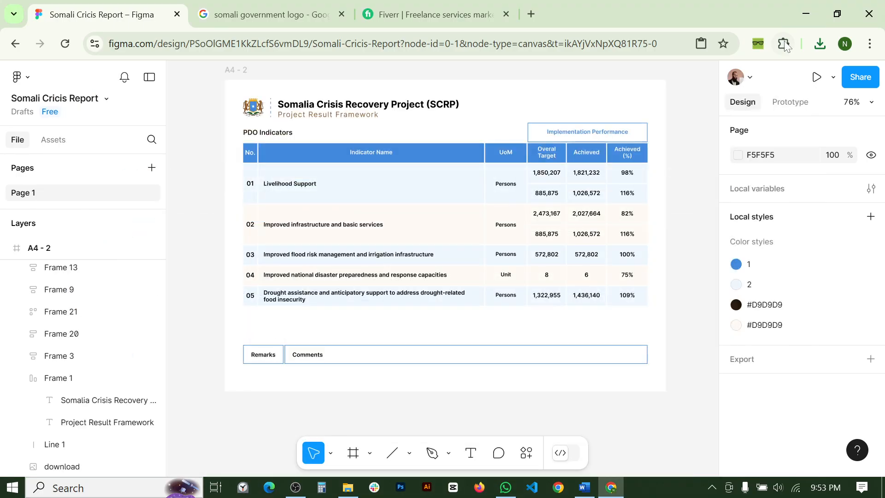
- Switch Chrome to the Consultations profile and load figma.com in it
left_click(843, 46)
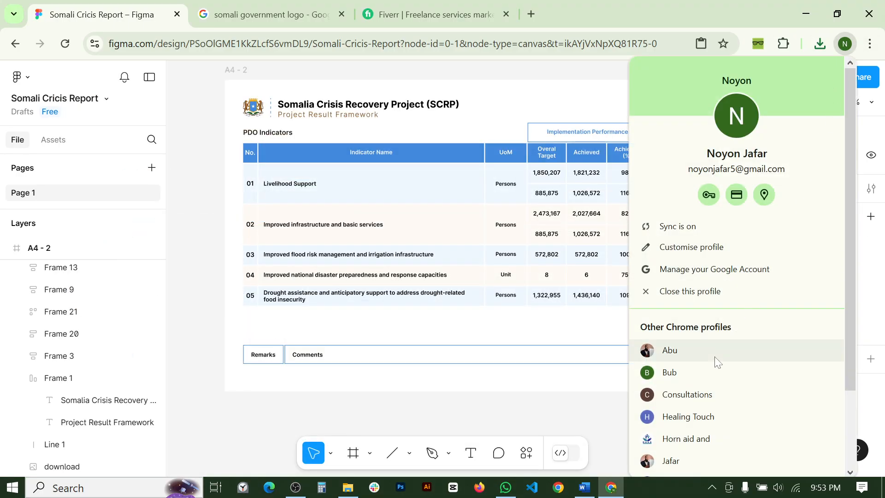
left_click(703, 372)
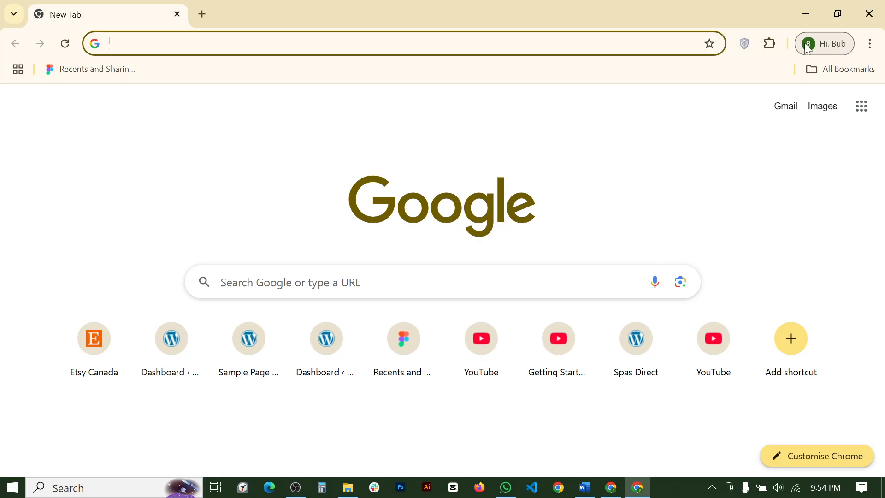
left_click(839, 48)
scroll(721, 402, "down", 3)
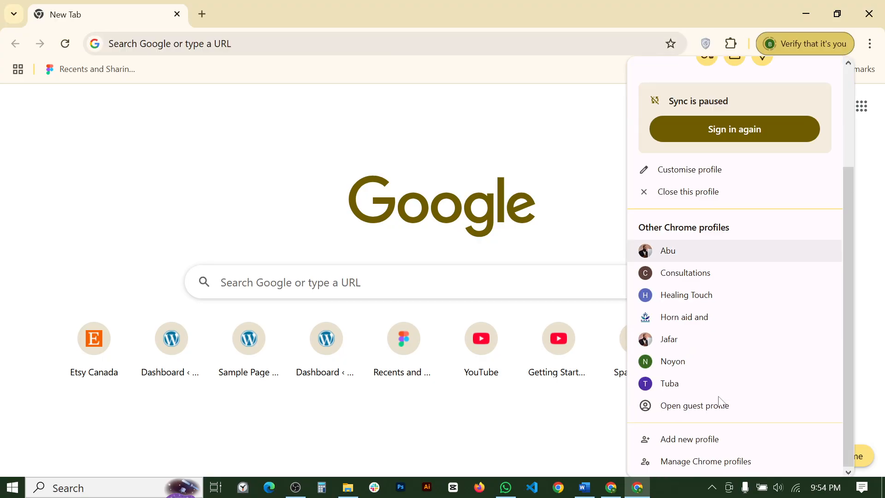
left_click(713, 273)
type("f")
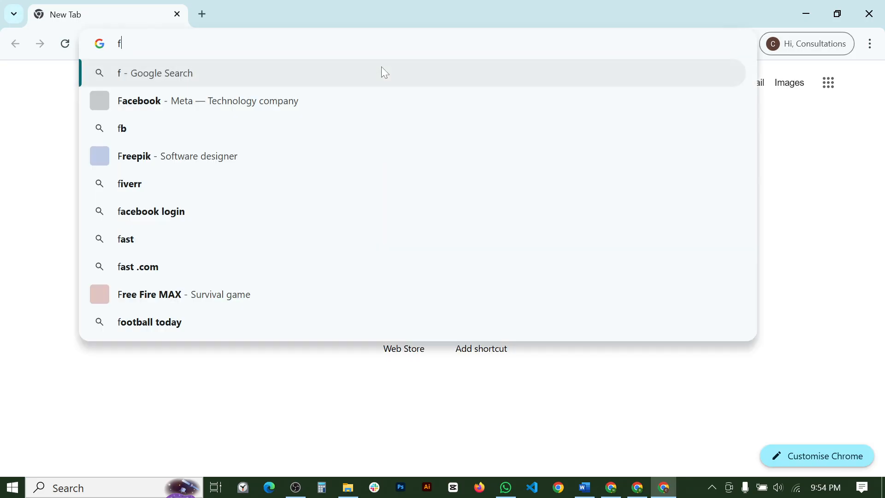
type("igma")
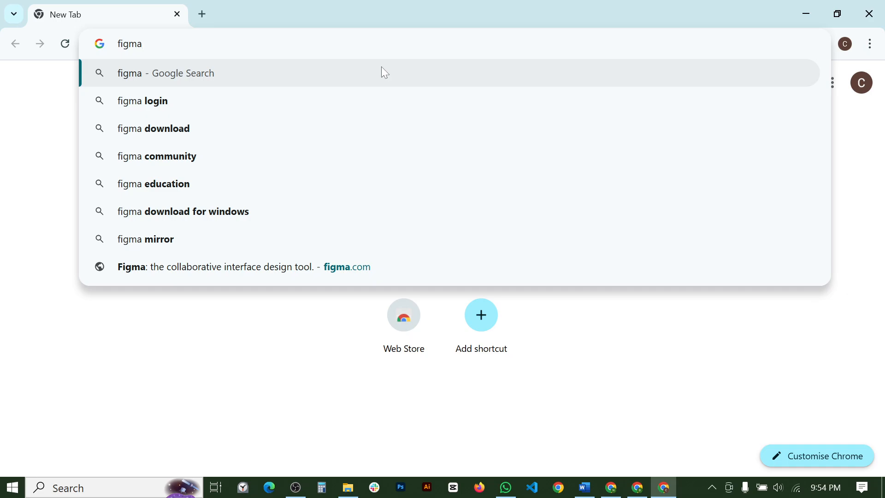
type(".com")
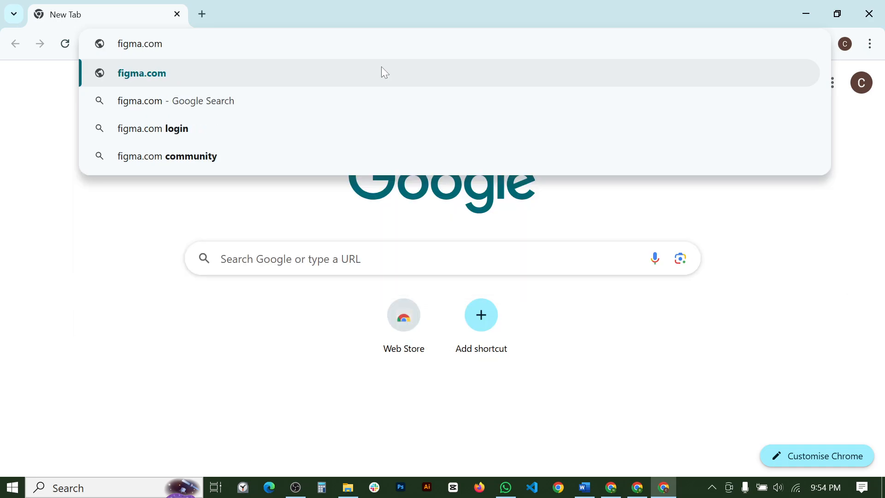
key("Return")
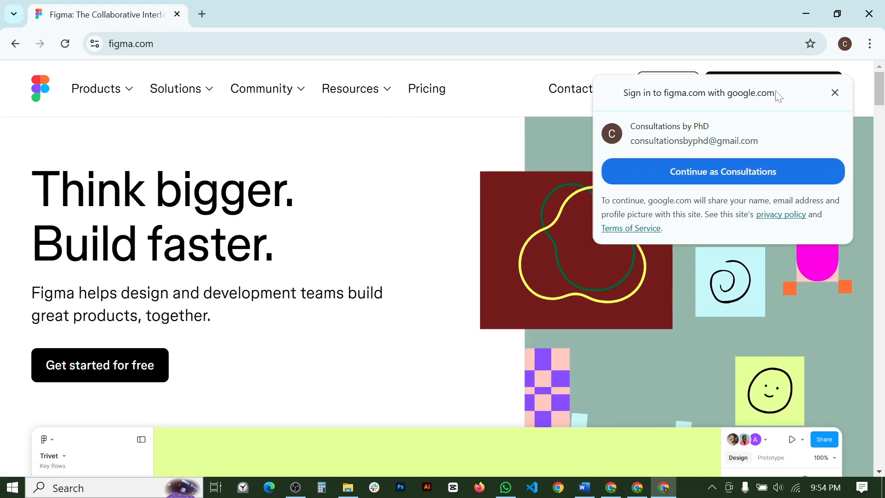
- Sign up for Figma free with the listed Google account, then close that window
left_click(114, 376)
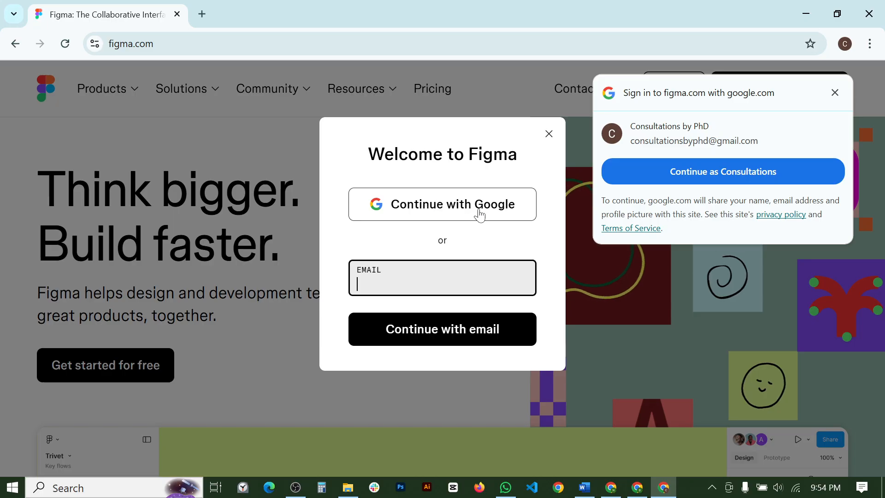
left_click(479, 209)
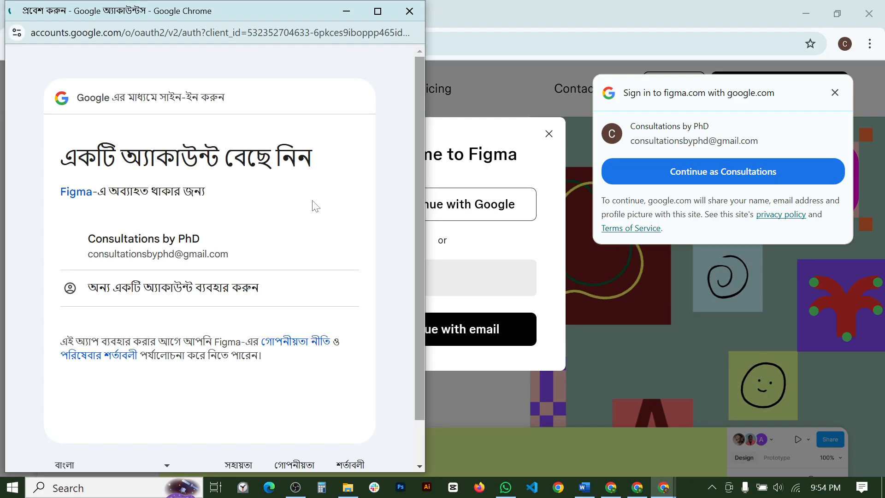
left_click(128, 254)
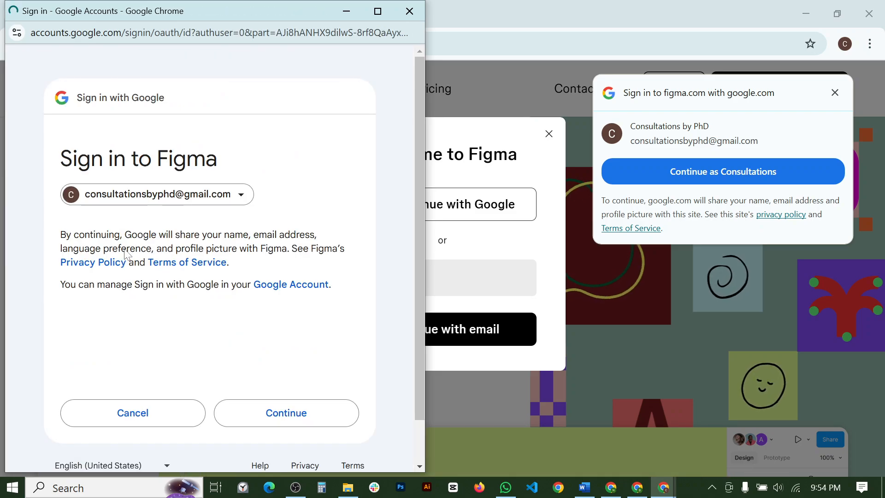
left_click(270, 418)
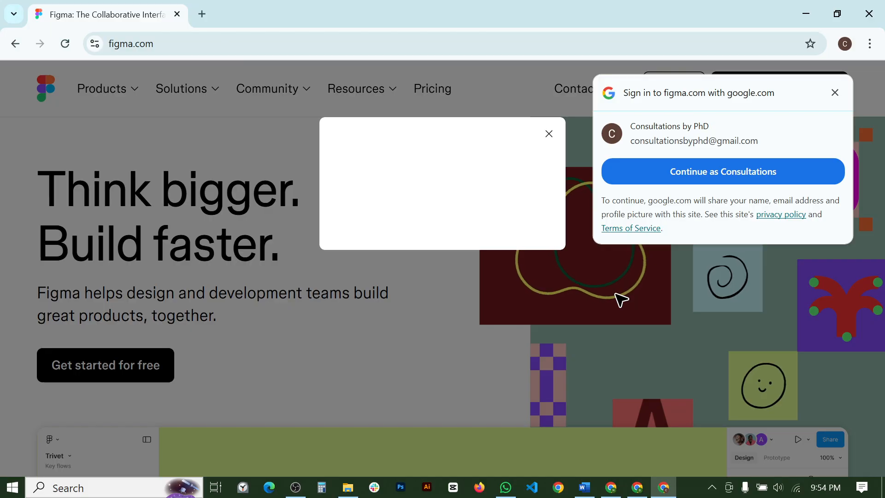
left_click(721, 171)
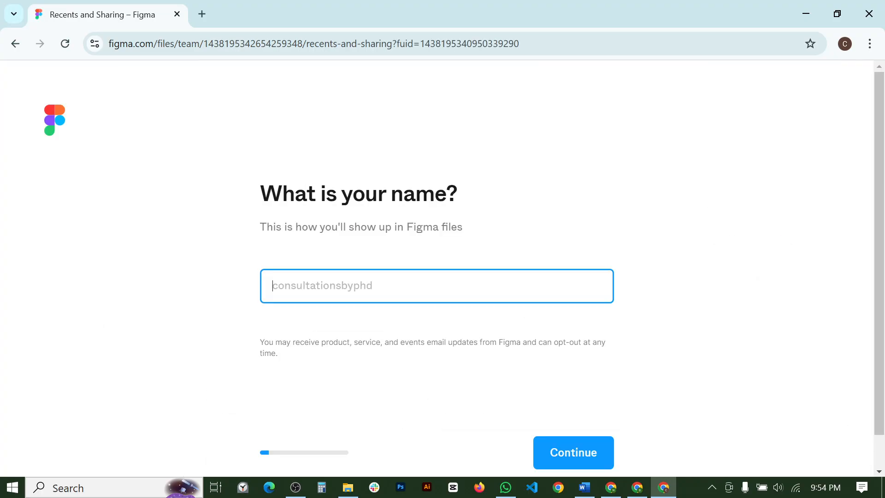
scroll(394, 268, "down", 1)
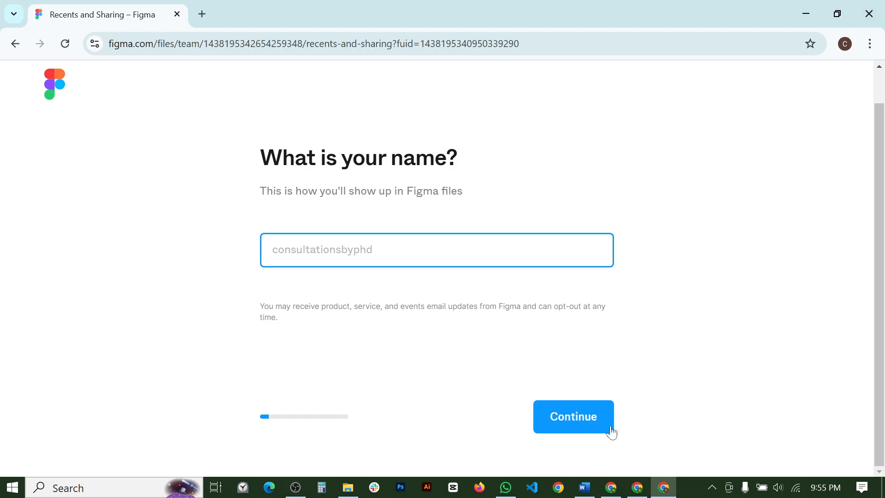
left_click(869, 14)
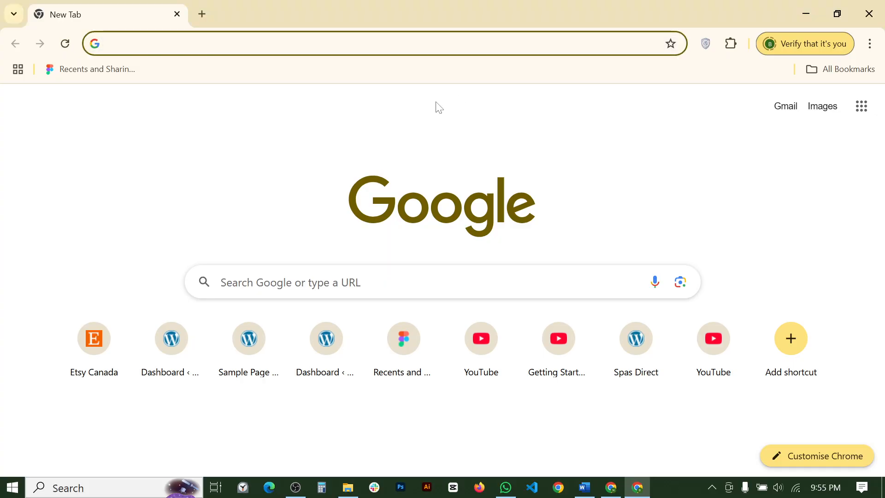
- Close the New Tab window and go back to Figma's Recents file list
left_click(869, 14)
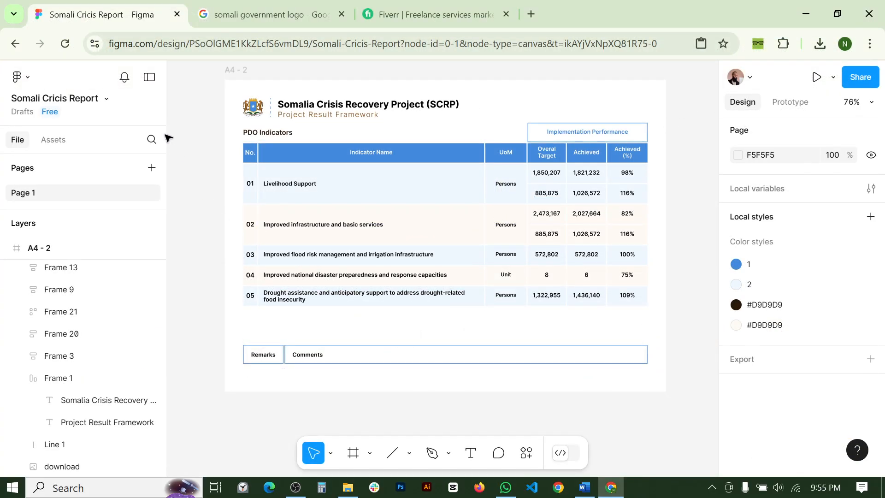
left_click(16, 43)
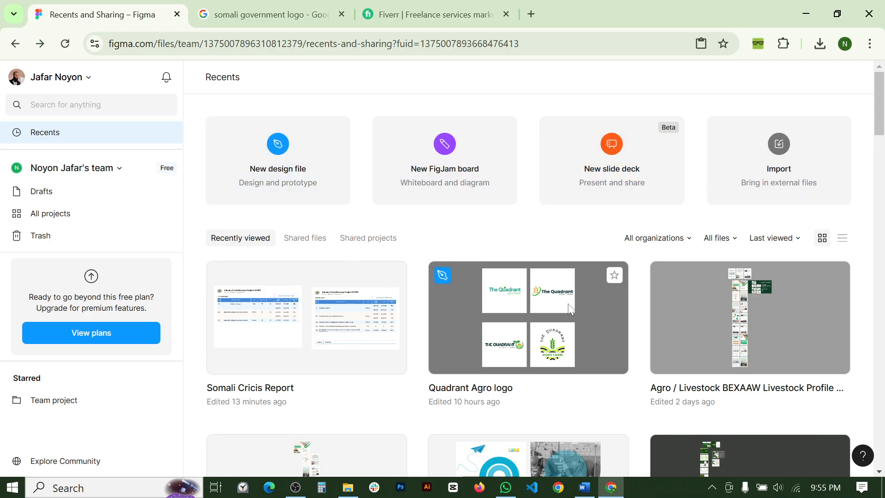
scroll(737, 309, "down", 5)
scroll(615, 322, "up", 5)
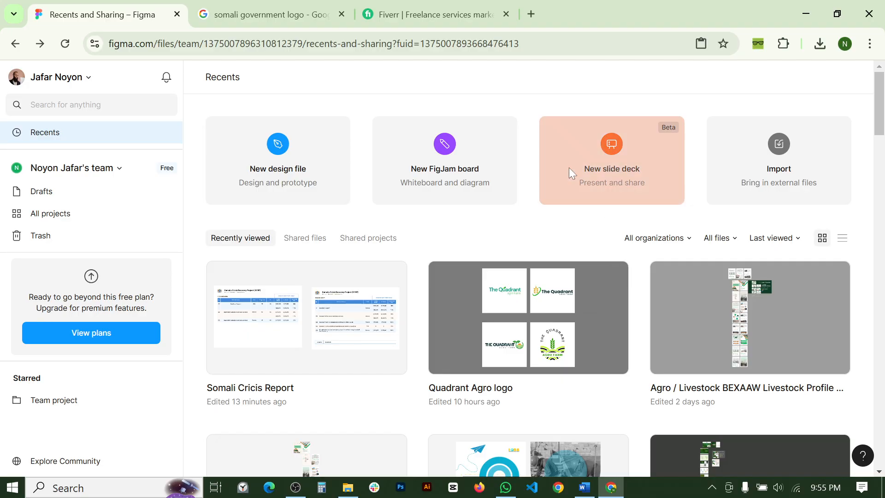
- Import Somali Cricis Report.fig from the Downloads folder into Drafts
left_click(778, 148)
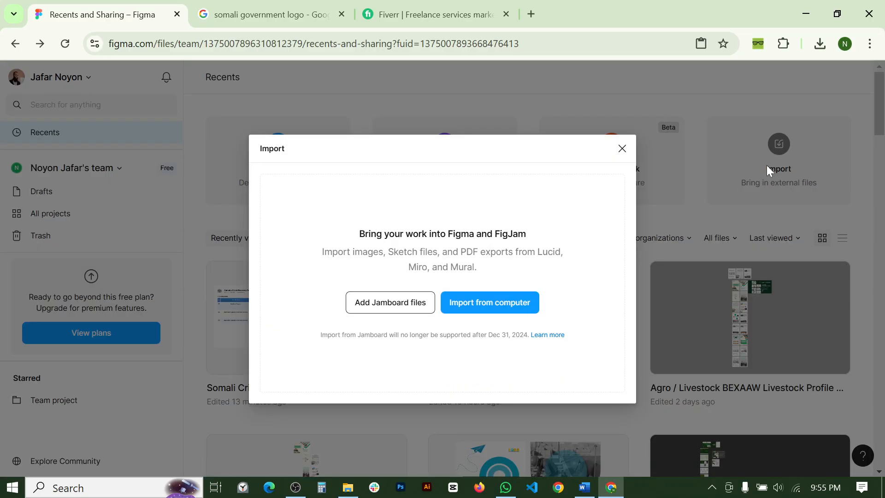
left_click(509, 306)
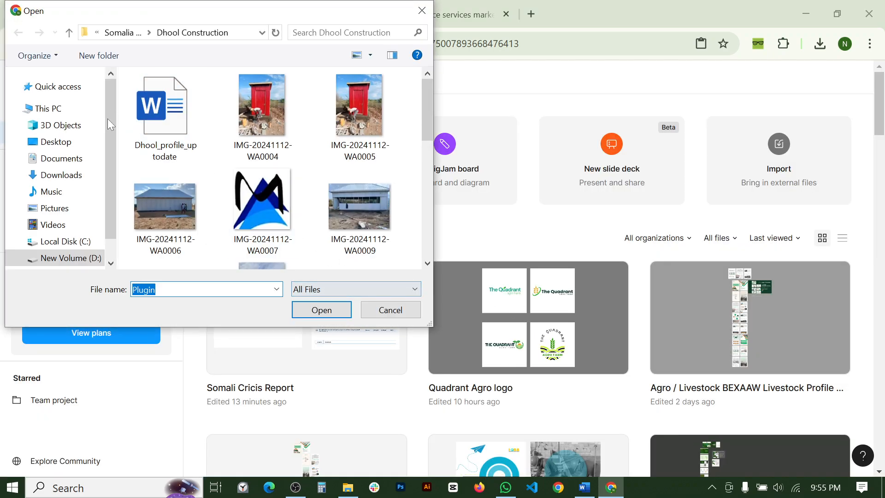
left_click(60, 174)
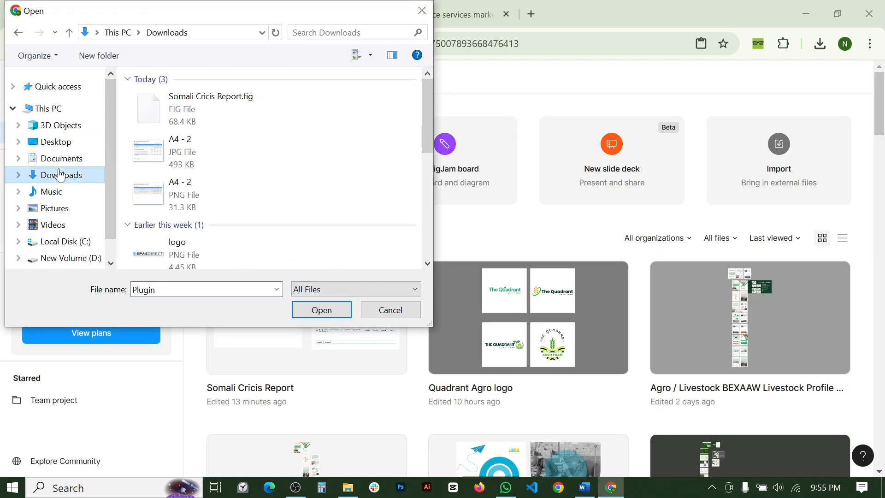
left_click(205, 113)
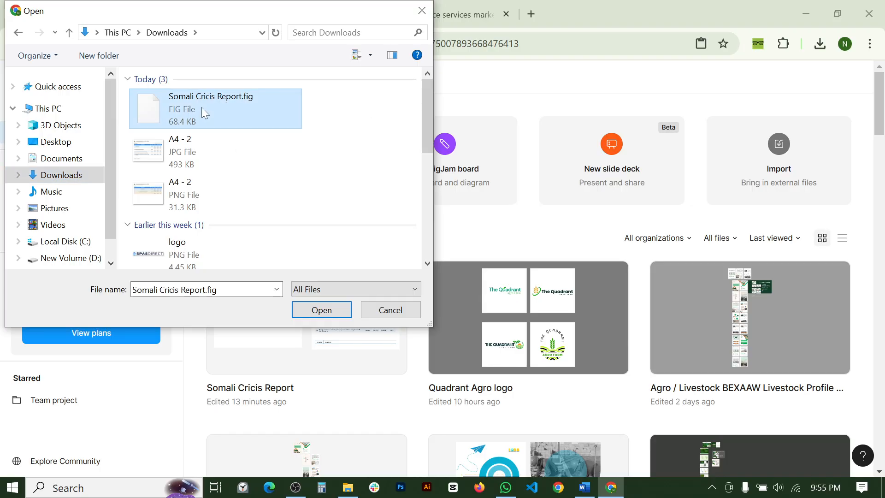
left_click(321, 310)
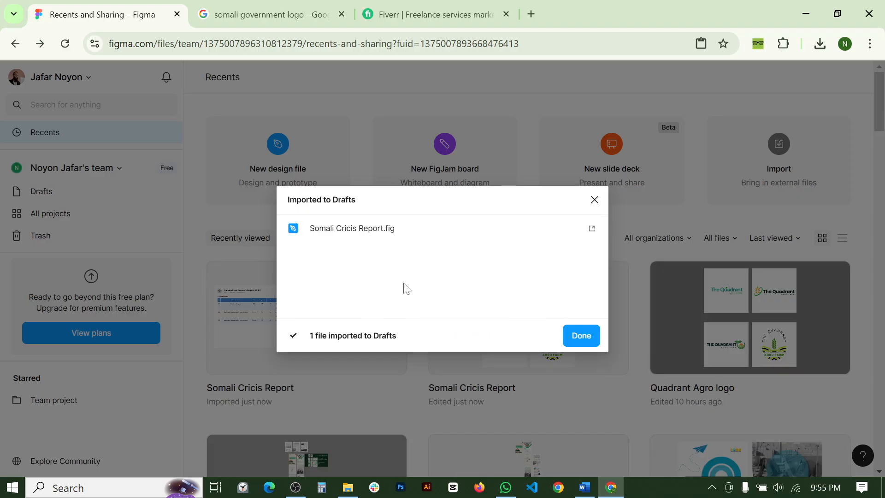
left_click(582, 337)
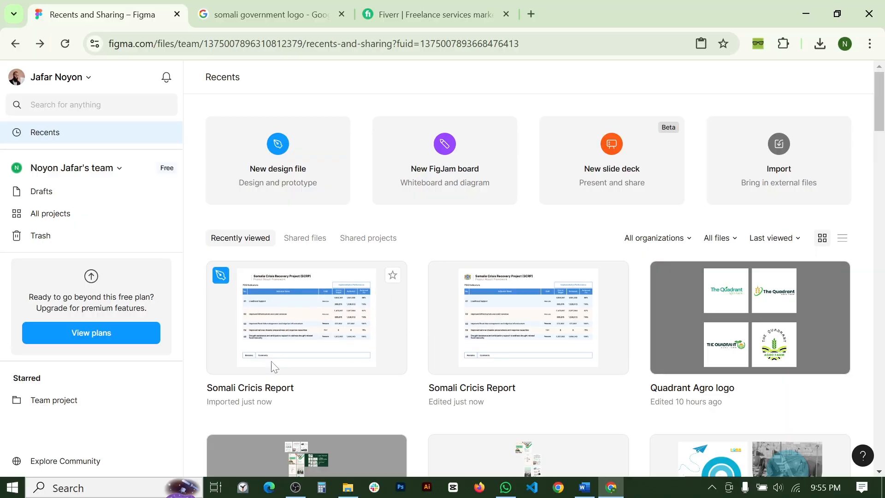
double_click(281, 307)
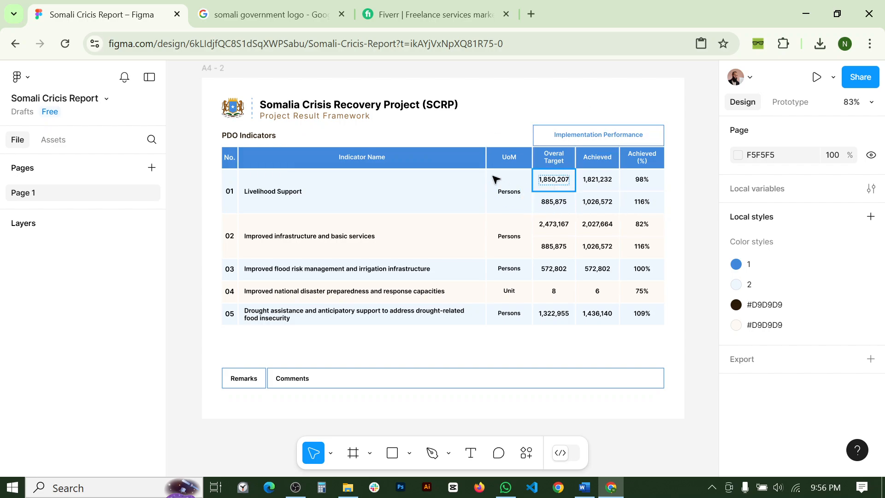
scroll(482, 157, "down", 4)
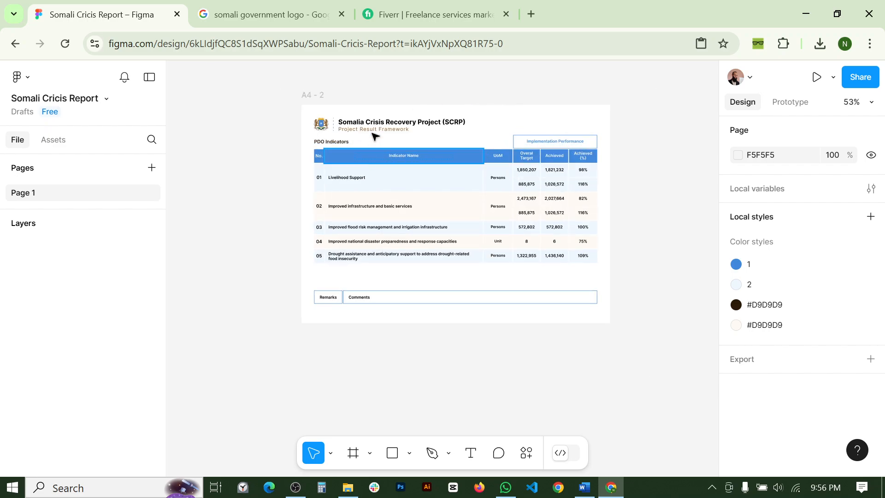
scroll(375, 127, "up", 4)
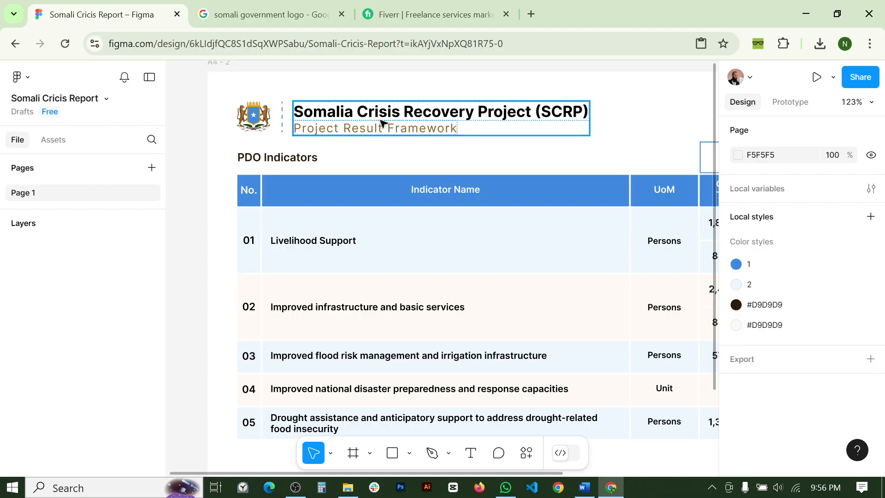
left_click(376, 130)
left_click(376, 130)
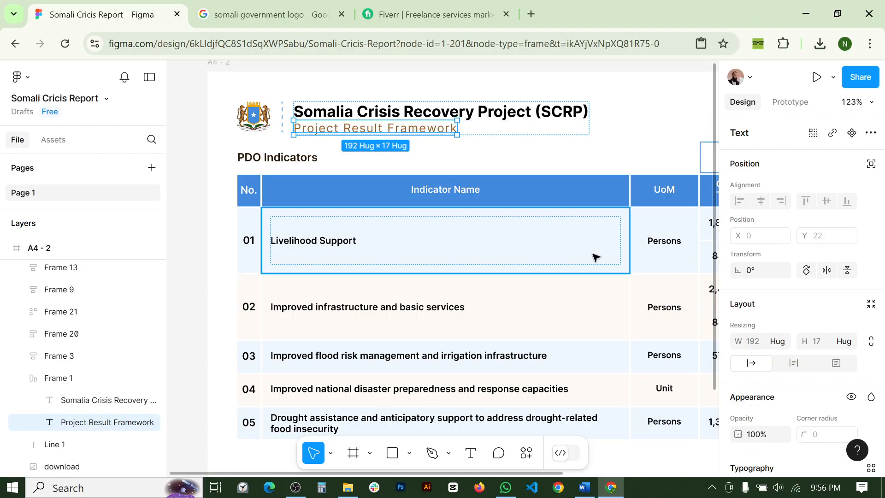
left_click(371, 189)
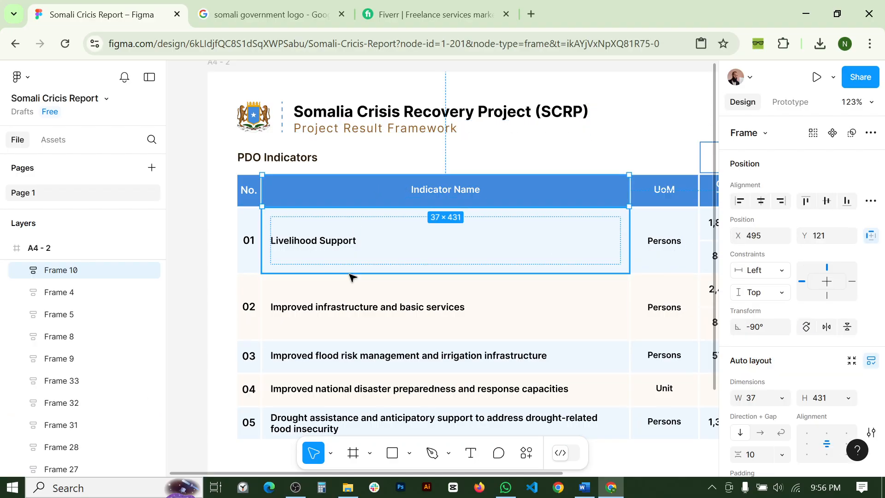
scroll(355, 277, "down", 3)
scroll(358, 272, "right", 3)
scroll(348, 330, "down", 2)
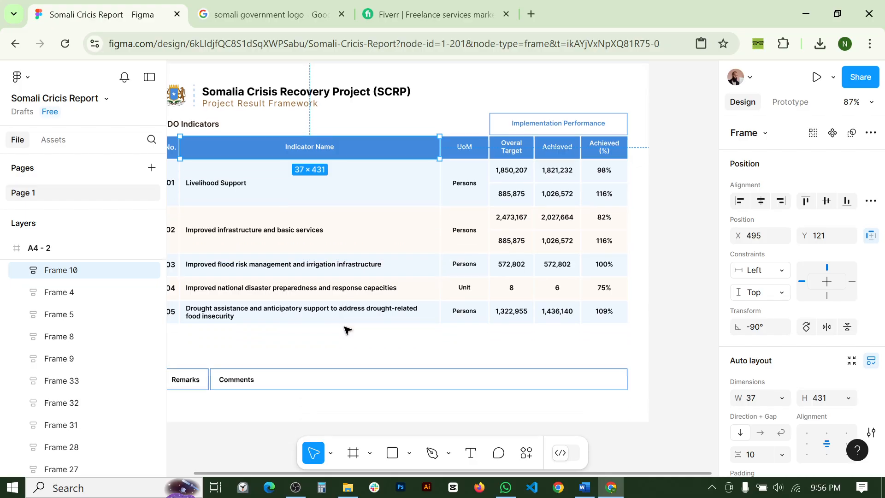
scroll(352, 326, "down", 3)
left_click(589, 243)
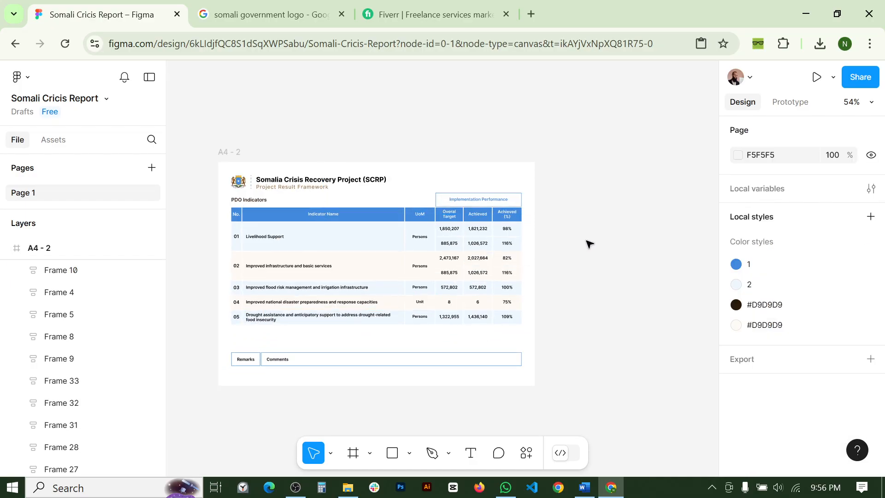
left_click_drag(589, 243, 622, 215)
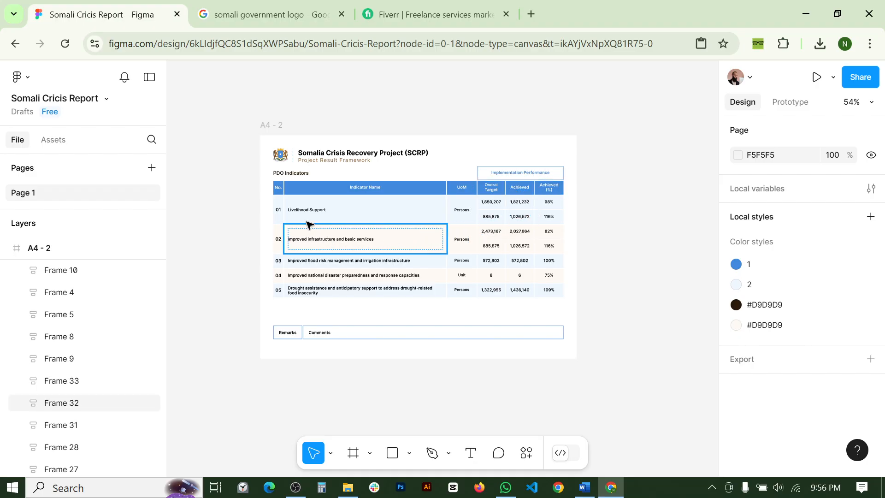
scroll(308, 225, "up", 5)
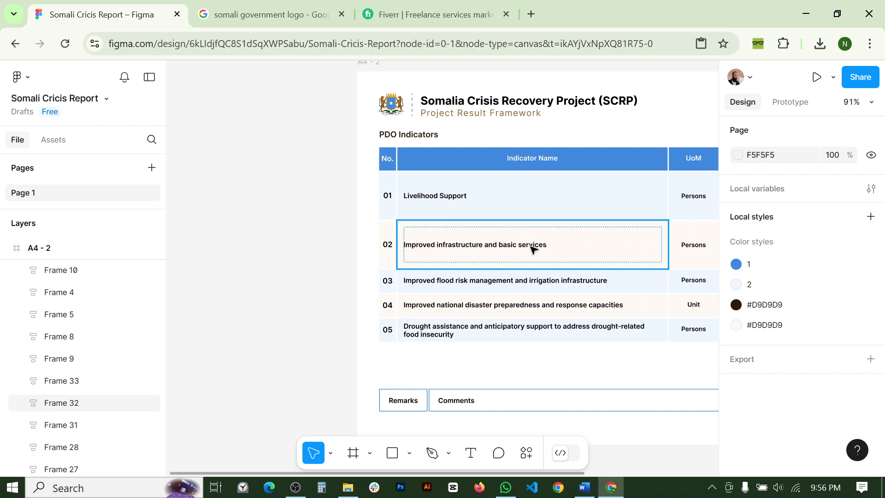
left_click(476, 247)
double_click(477, 246)
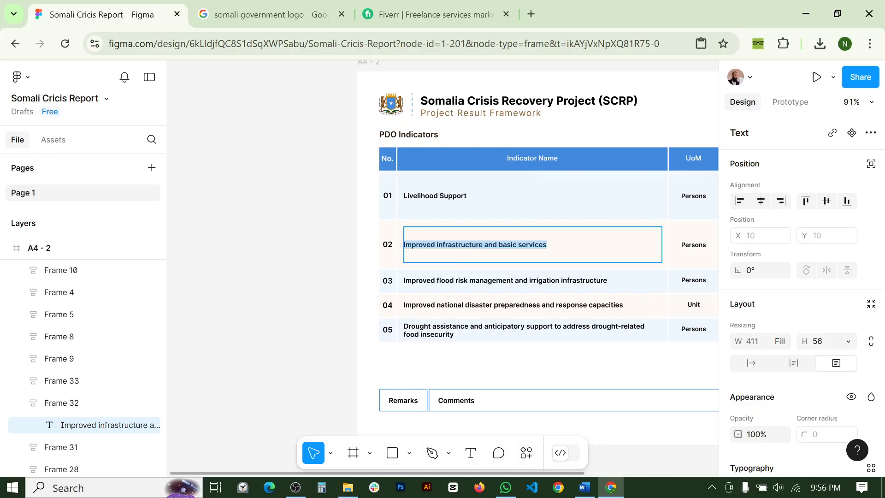
triple_click(461, 245)
key("ctrl+c")
type("fhffgsfjfjjdjj f")
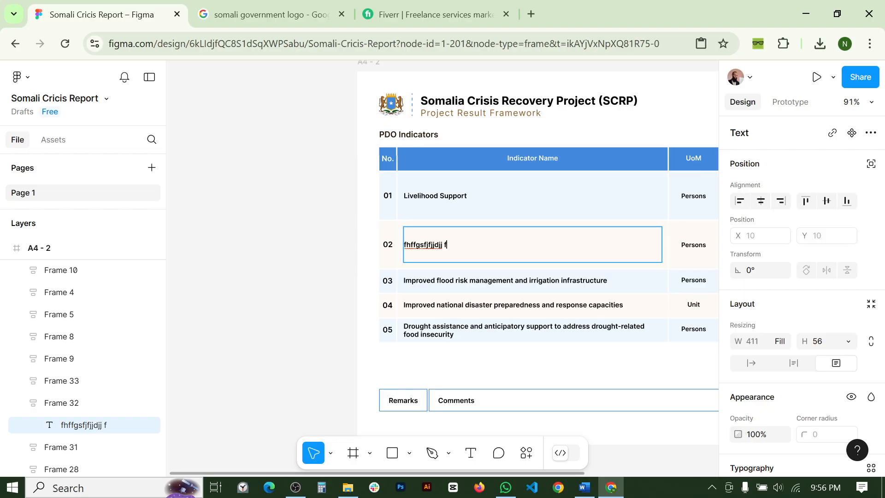
key("Escape")
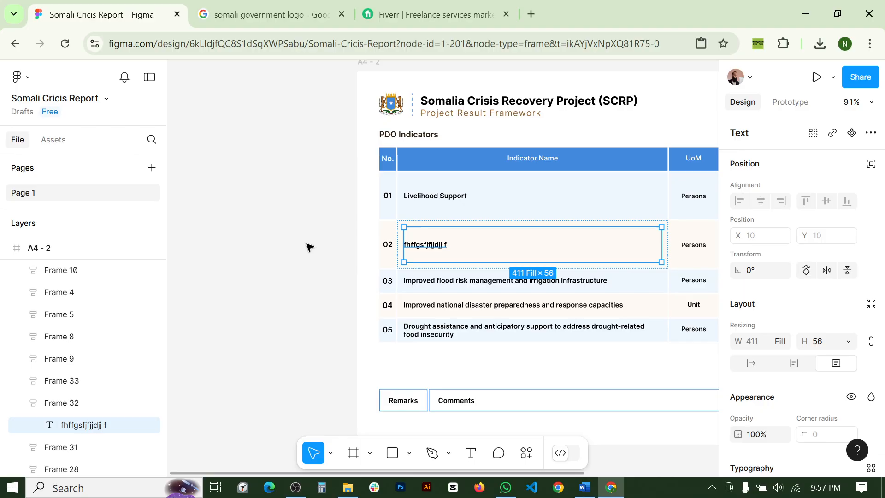
key("Return")
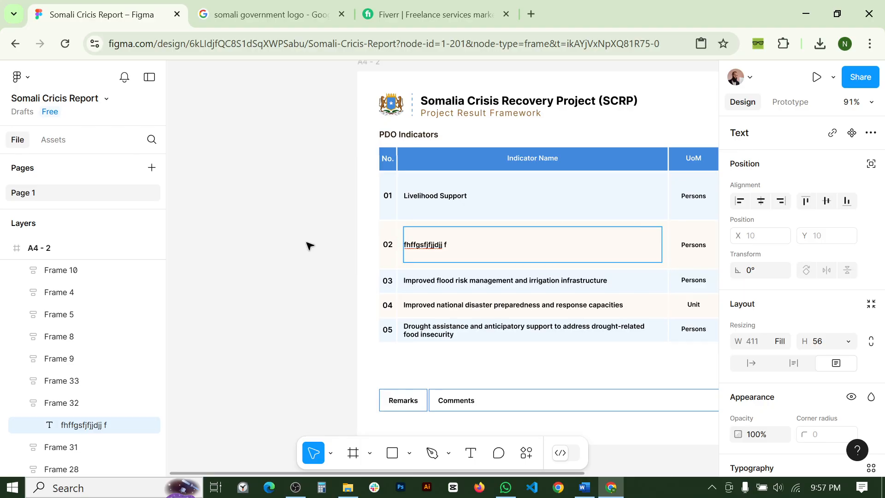
key("ctrl+a")
key("ctrl+v")
key("Escape")
left_click(310, 246)
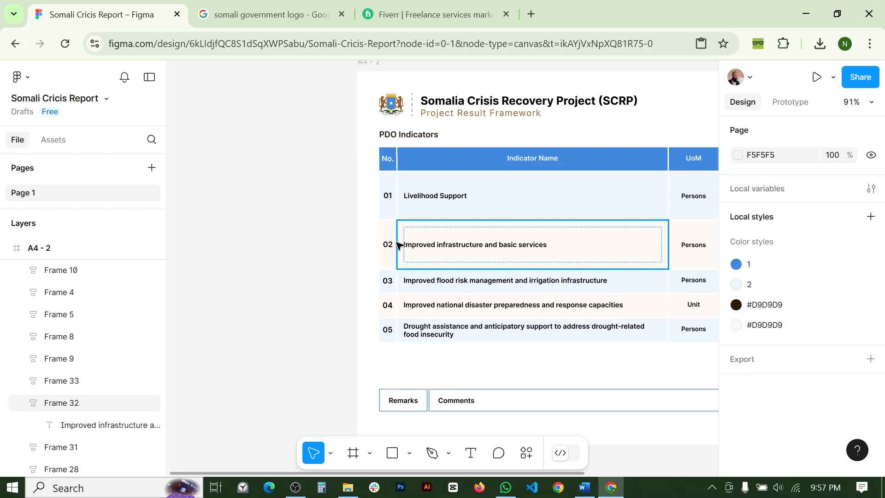
scroll(339, 236, "down", 2)
left_click_drag(550, 232, 411, 207)
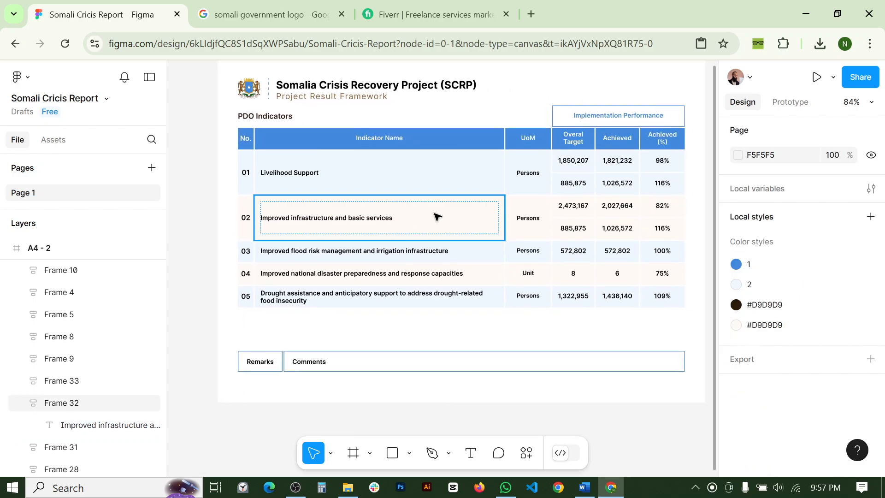
double_click(582, 210)
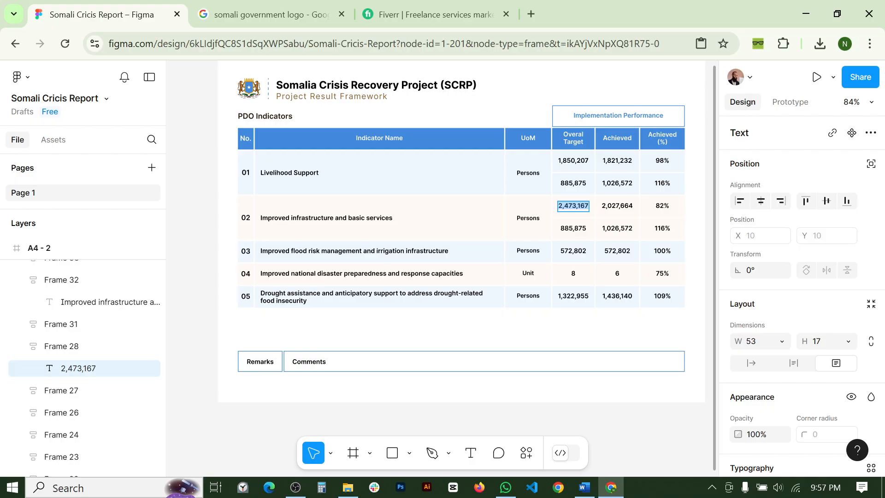
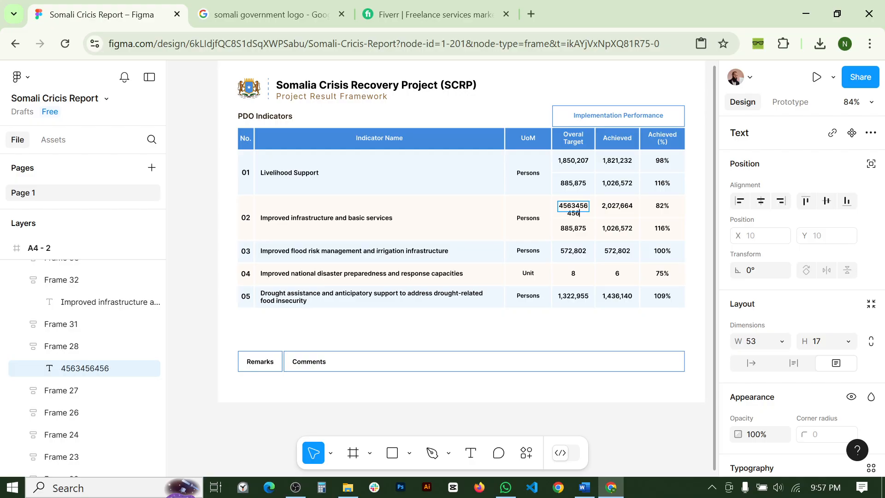
key("ctrl+z")
key("Escape")
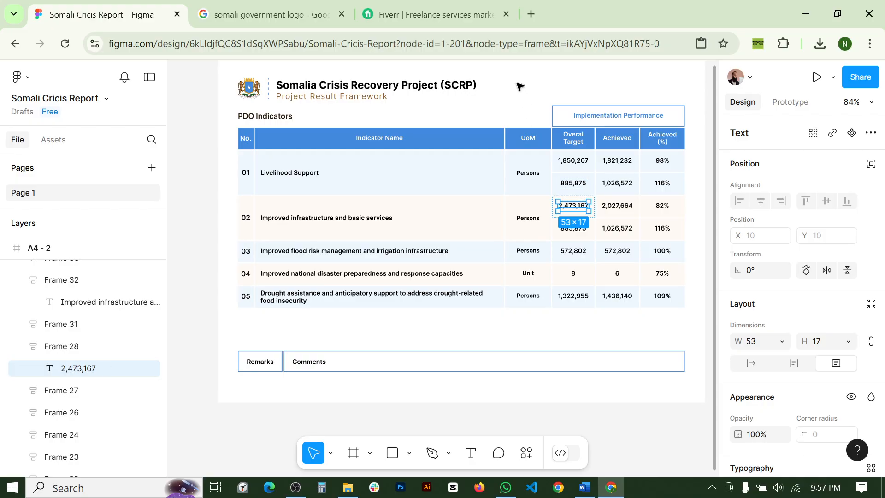
key("Escape")
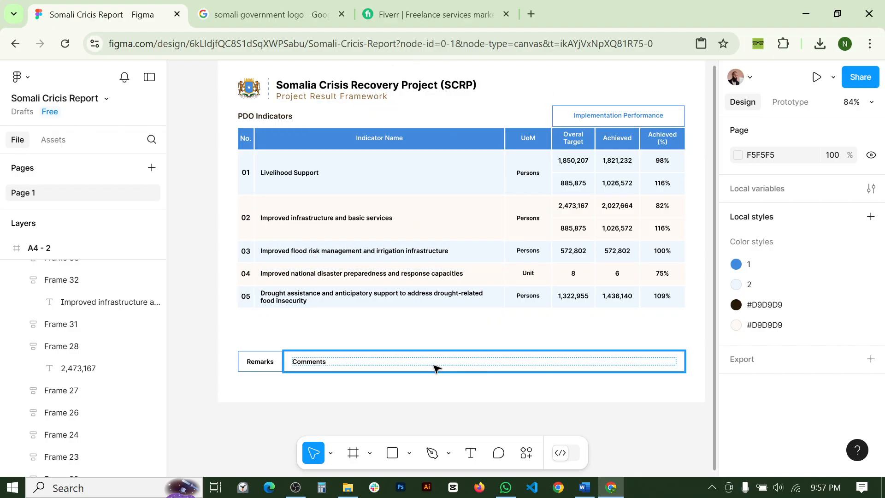
- Select the Remarks (Frame 46) and Comments (Frame 47) boxes together via the Layers panel
scroll(367, 331, "down", 3)
scroll(367, 331, "left", 4)
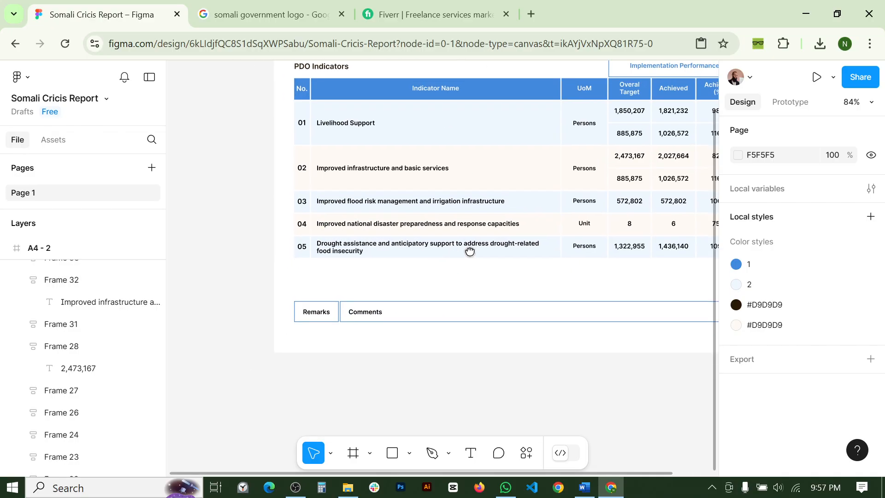
scroll(413, 321, "down", 1)
scroll(413, 325, "right", 3)
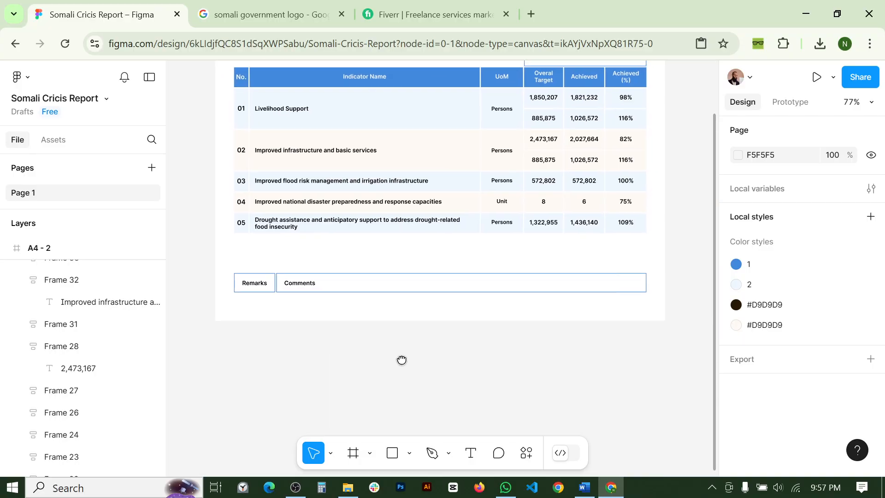
left_click(430, 280)
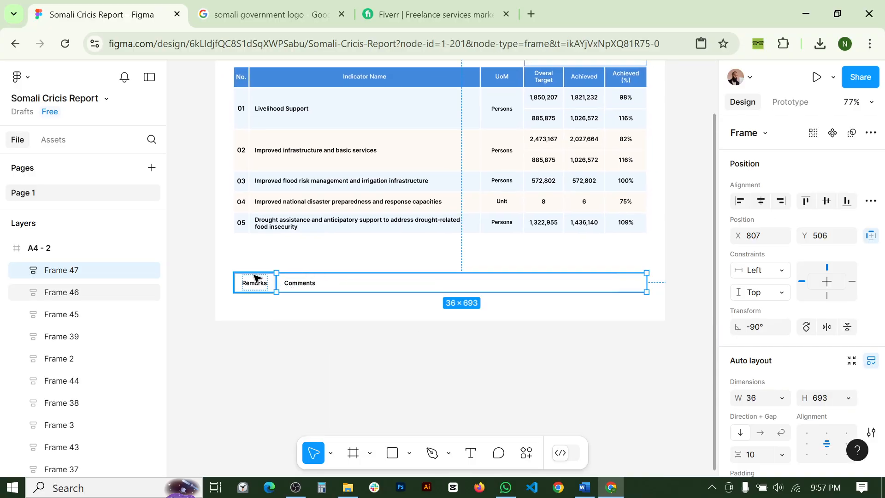
left_click(307, 332)
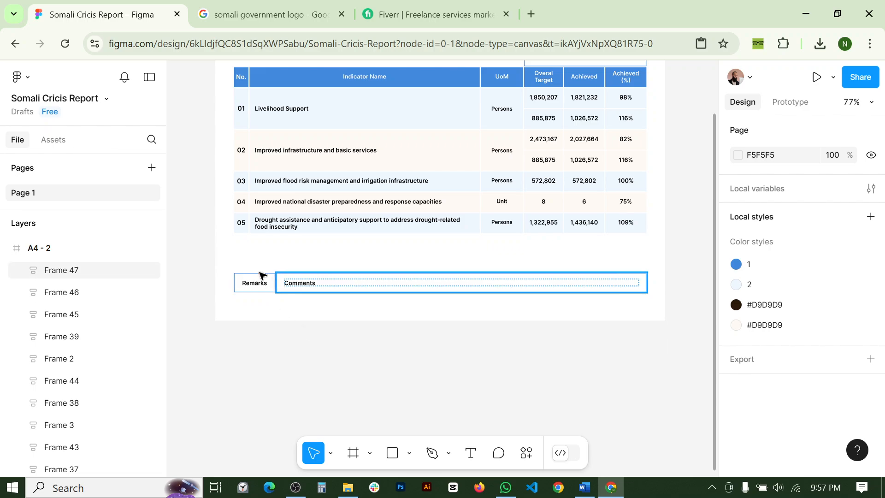
left_click(355, 288)
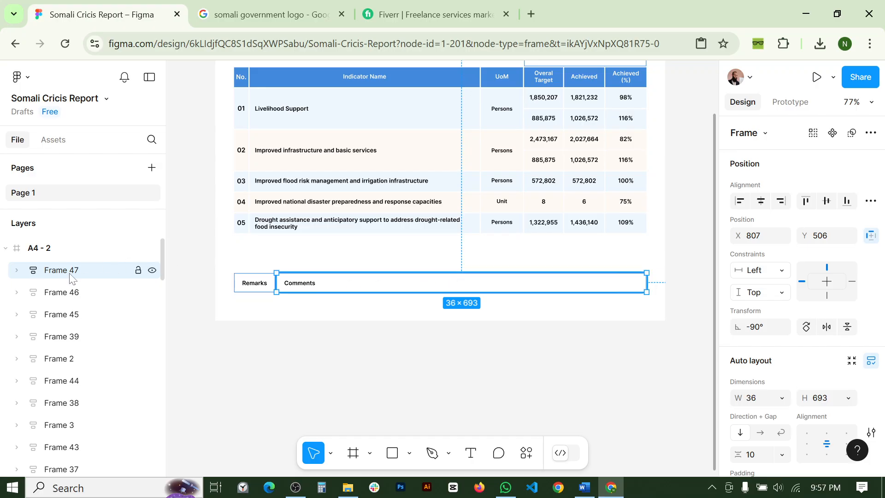
left_click(64, 303)
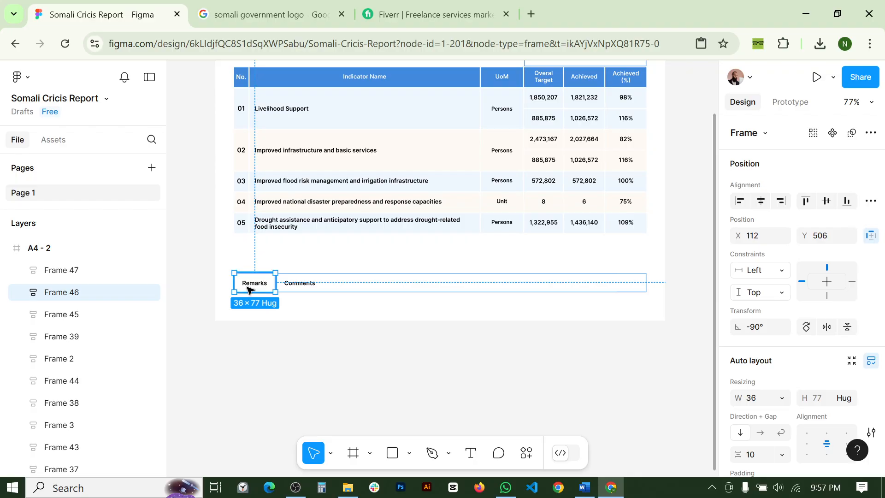
left_click(63, 274, "shift")
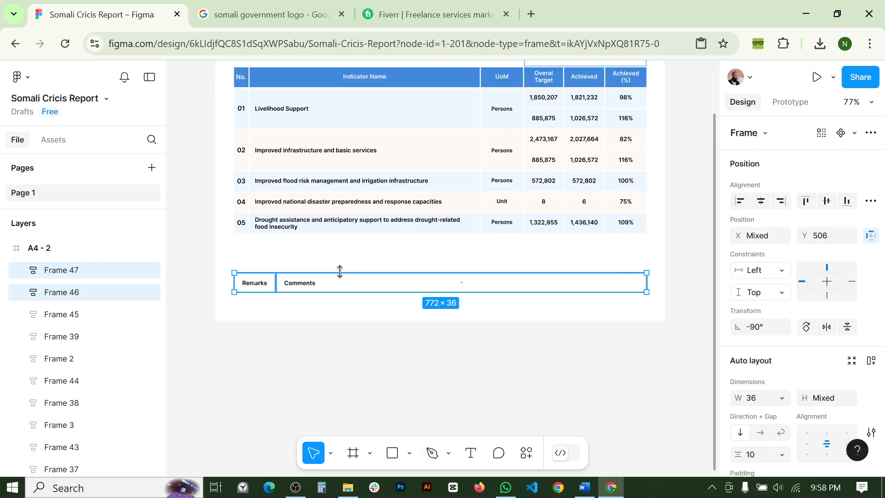
- Make the Remarks and Comments row taller and try narrowing the Comments box, undoing it
left_click_drag(340, 271, 349, 251)
left_click(330, 352)
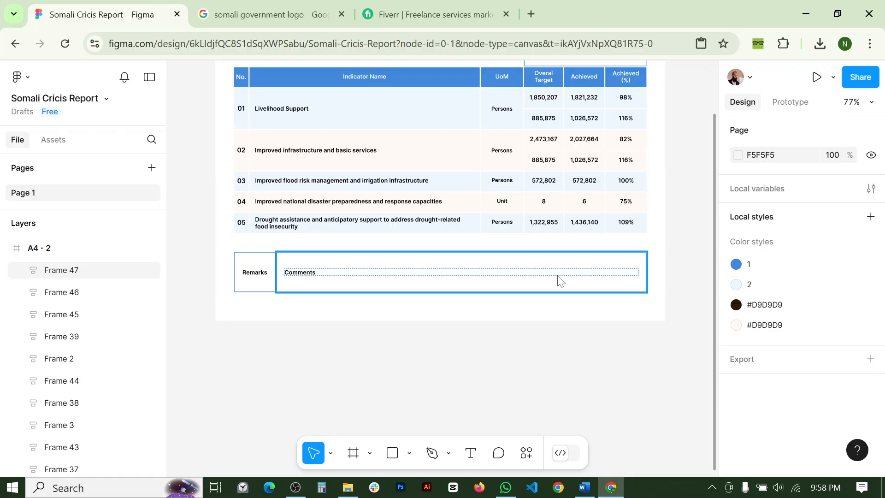
left_click(575, 277)
left_click_drag(634, 272, 475, 272)
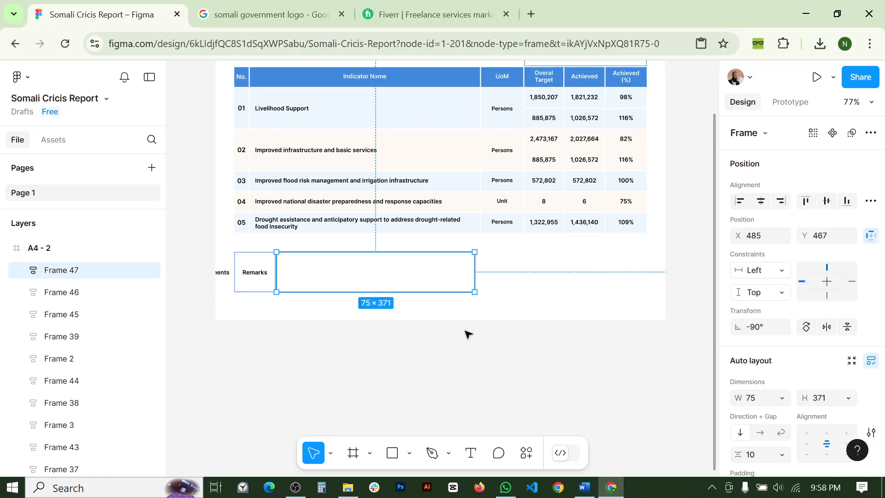
key("ctrl+z")
- Wrap both boxes in an auto layout frame with Shift+A, then undo the wrap and resize
left_click(382, 347)
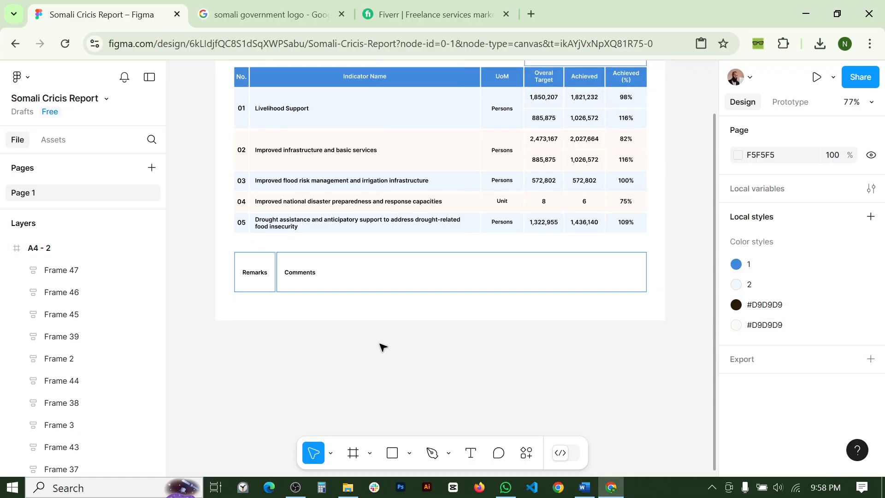
left_click_drag(230, 249, 341, 301)
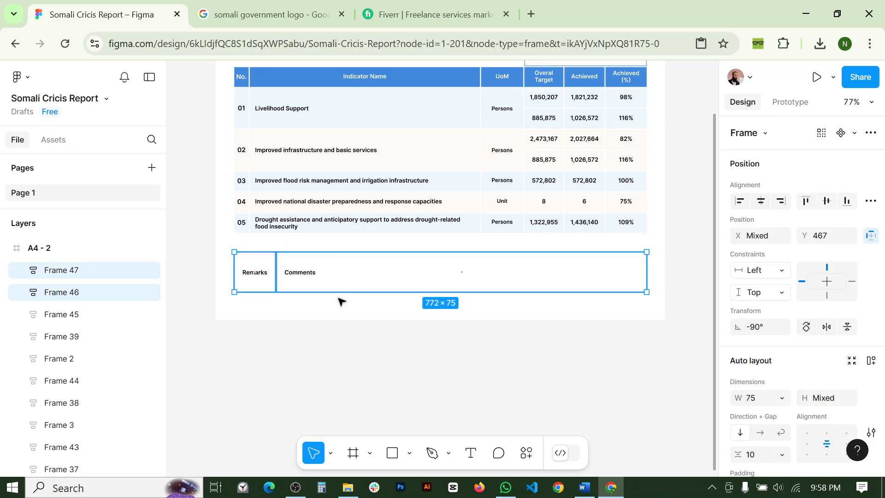
key("shift+a")
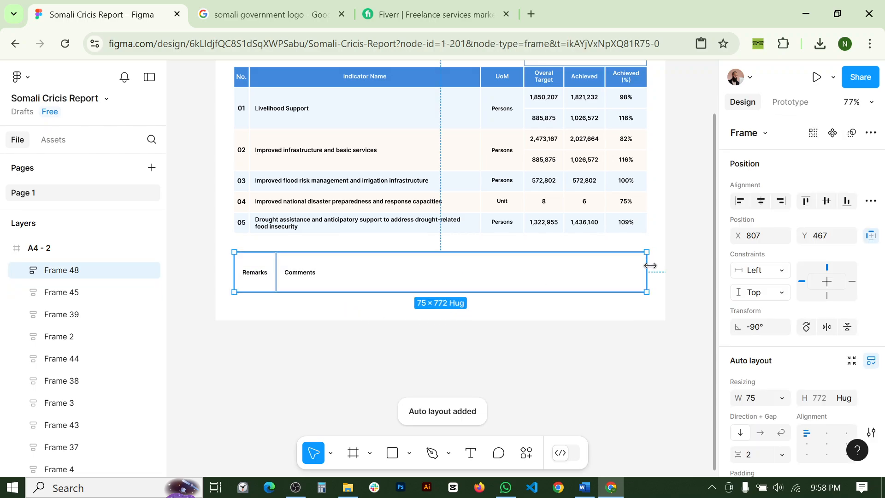
left_click_drag(650, 269, 523, 278)
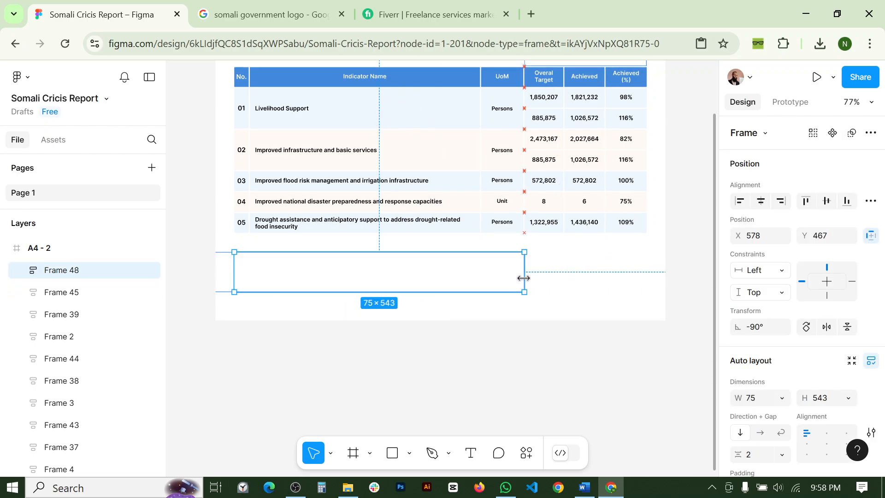
key("ctrl+z")
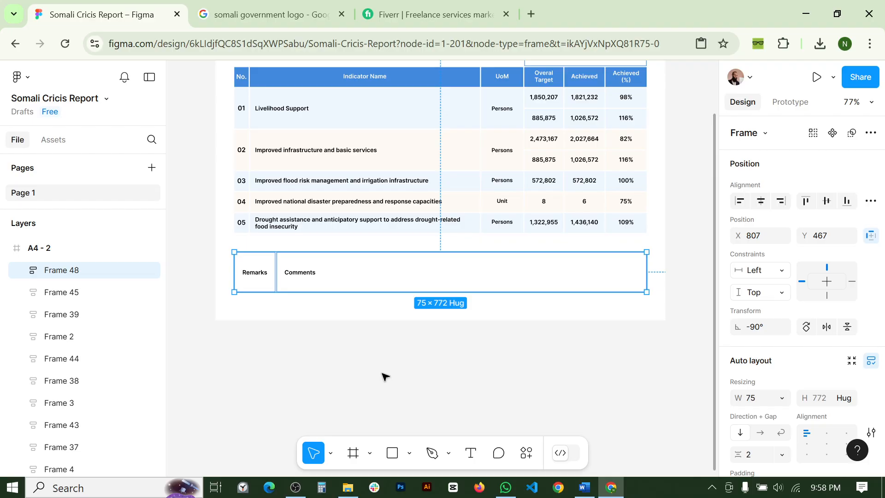
key("ctrl+z")
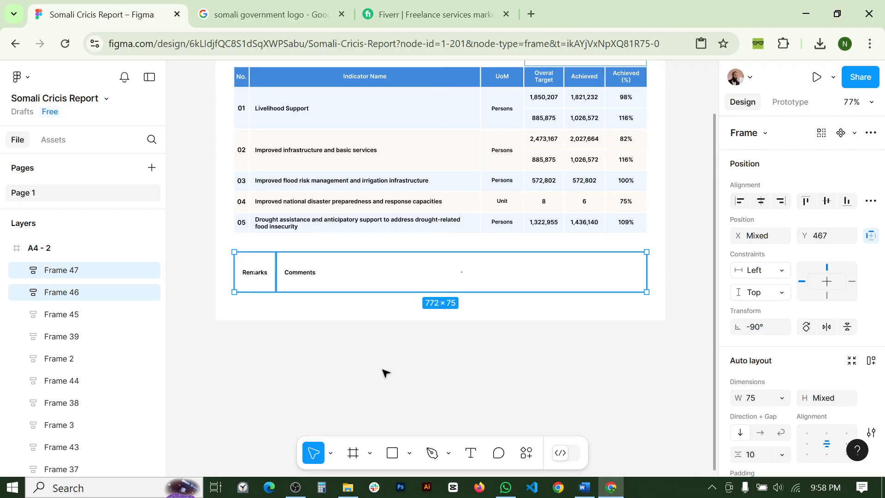
left_click(385, 365)
- Select the Comments frame and drag its left edge rightward
scroll(318, 288, "up", 3)
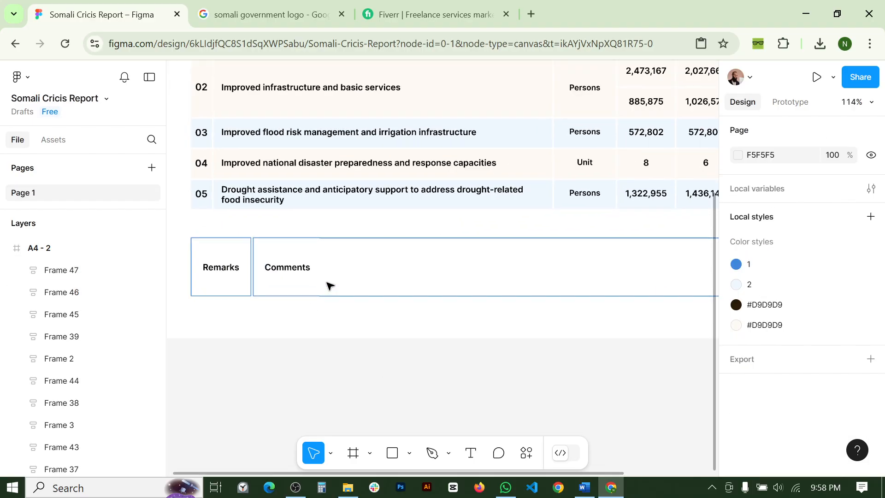
scroll(306, 274, "down", 1)
scroll(306, 274, "down", 3)
left_click(316, 258)
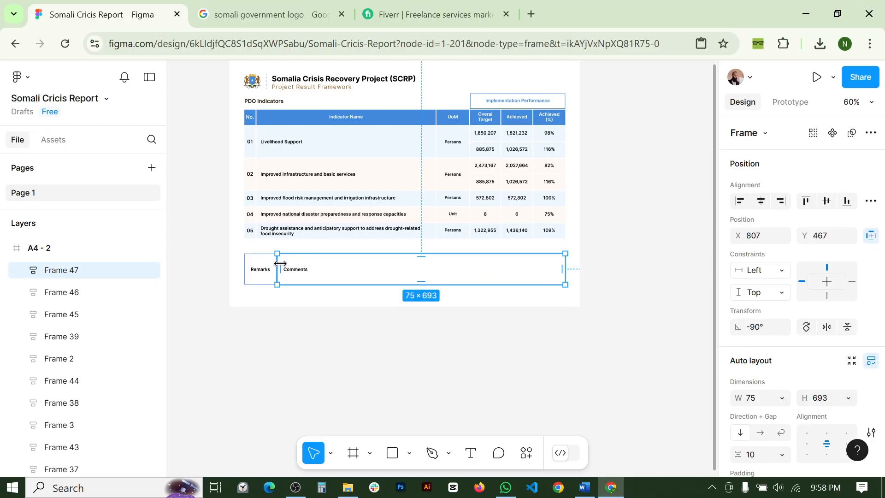
scroll(280, 263, "up", 5)
left_click_drag(270, 257, 539, 279)
scroll(503, 300, "down", 2)
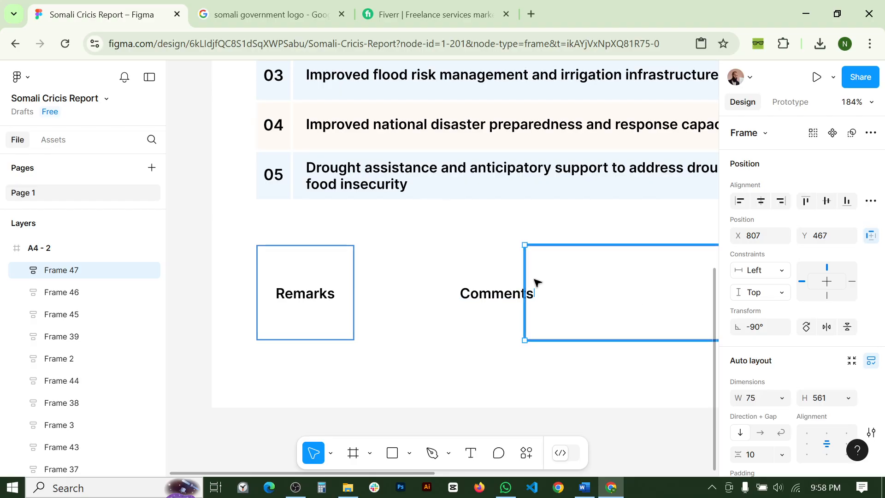
scroll(534, 302, "down", 3)
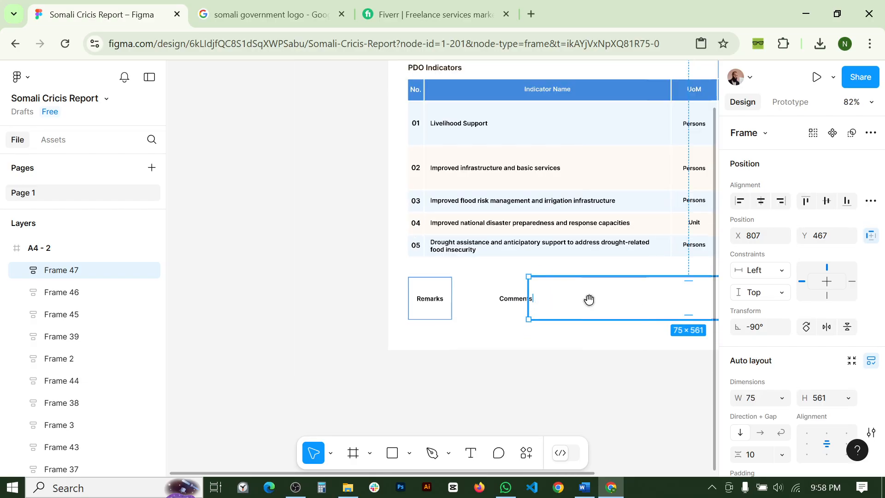
left_click_drag(589, 299, 512, 277)
left_click(425, 275)
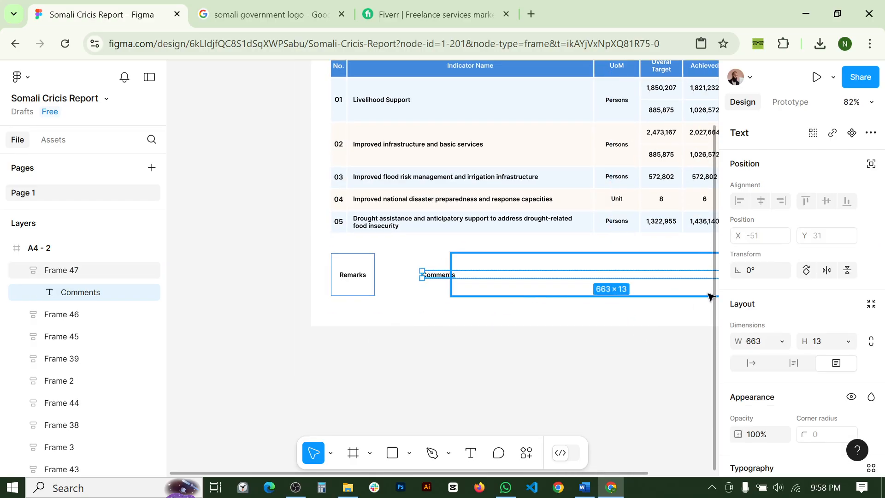
scroll(829, 338, "down", 5)
scroll(812, 258, "up", 3)
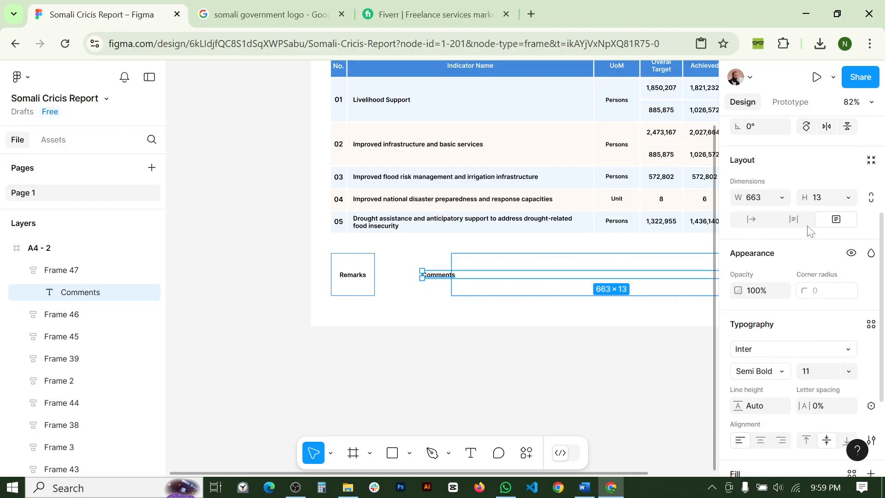
scroll(809, 231, "up", 2)
left_click(594, 334)
left_click(625, 263)
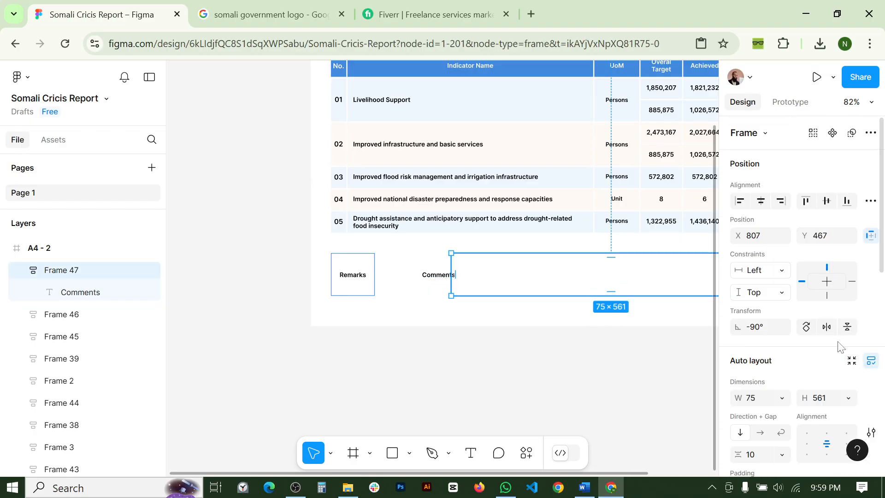
scroll(839, 346, "down", 3)
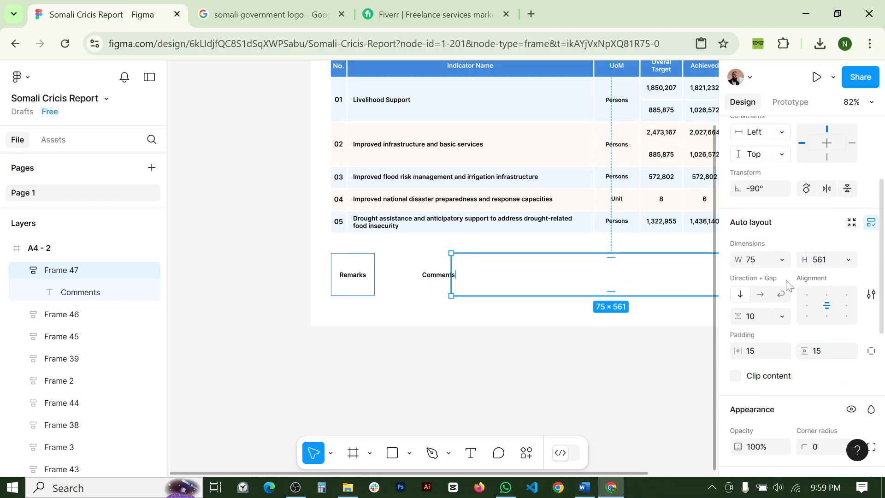
- Give the Comments frame a horizontal auto layout with hug-contents height
left_click(761, 295)
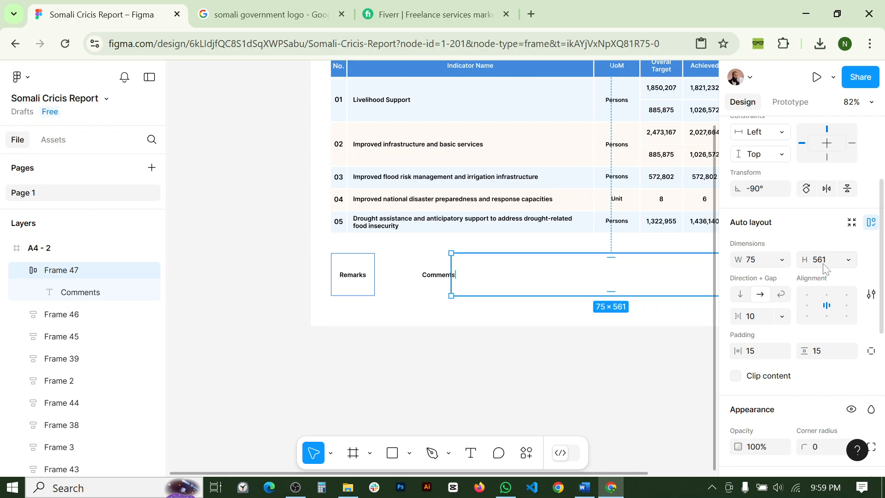
scroll(826, 360, "down", 3)
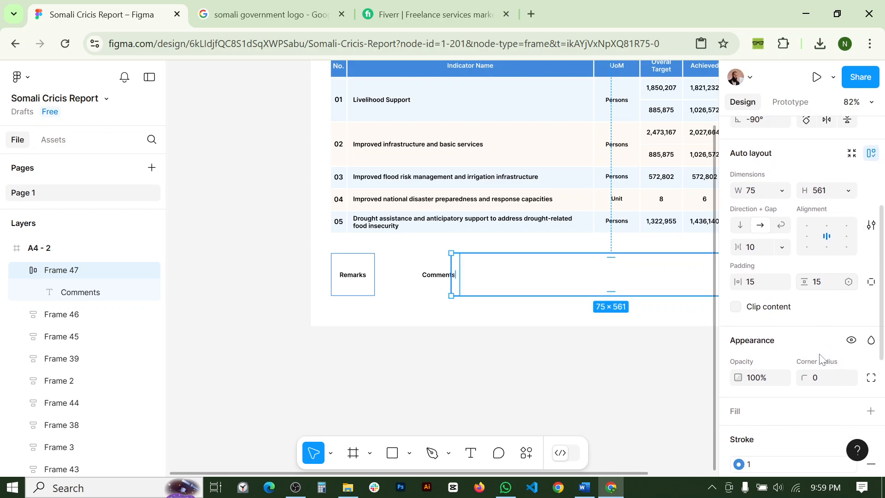
scroll(821, 359, "down", 4)
scroll(818, 323, "up", 9)
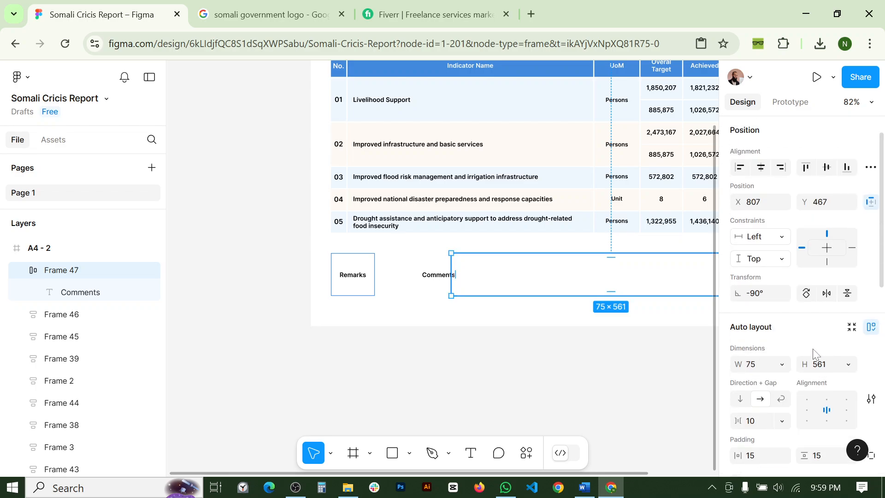
scroll(816, 238, "up", 1)
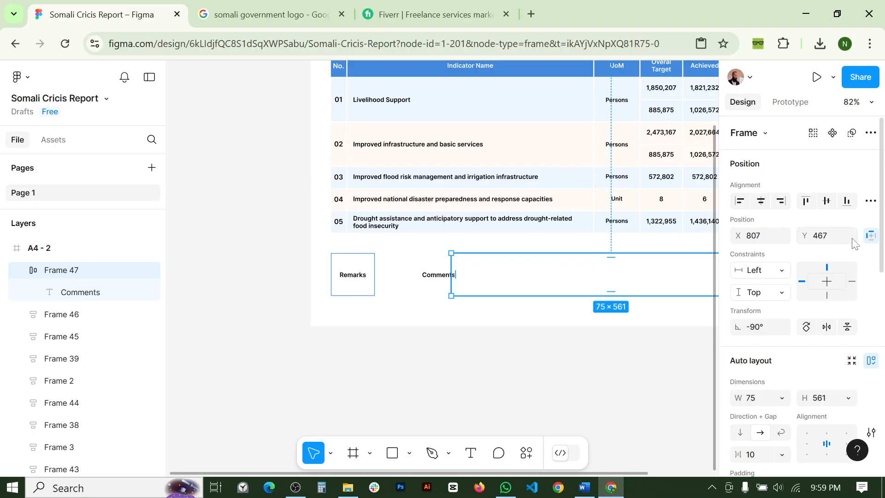
left_click(871, 236)
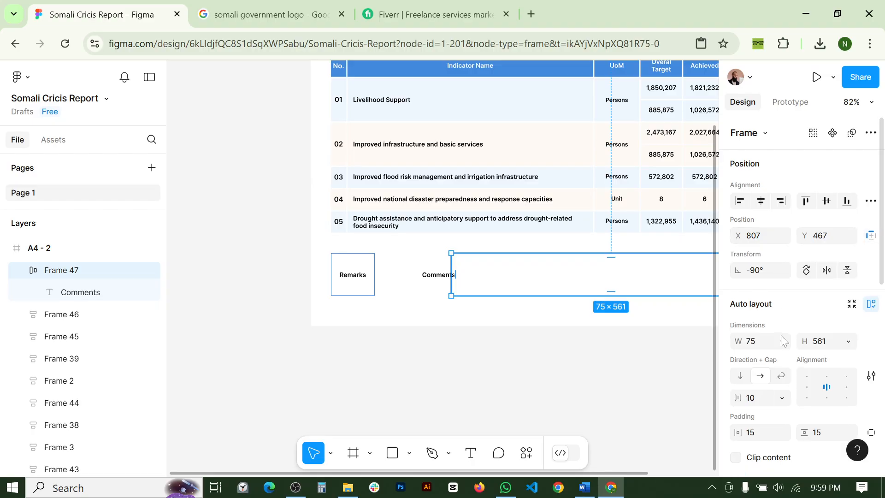
left_click(847, 342)
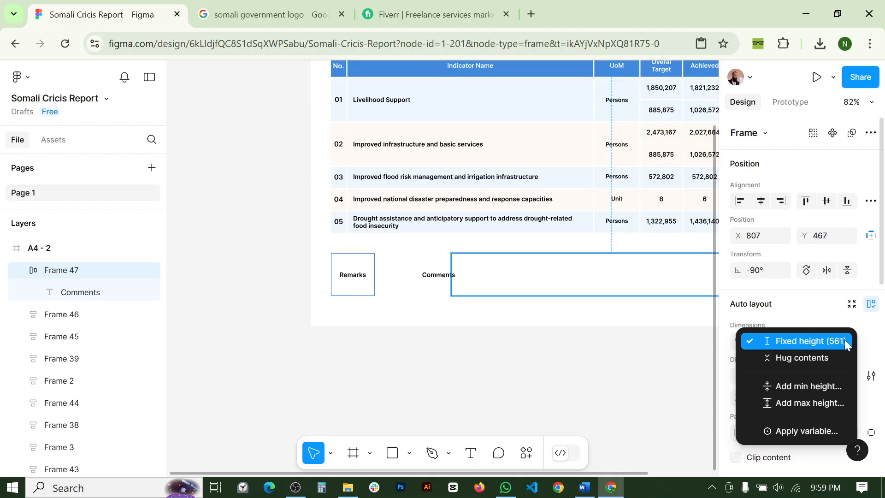
left_click(812, 354)
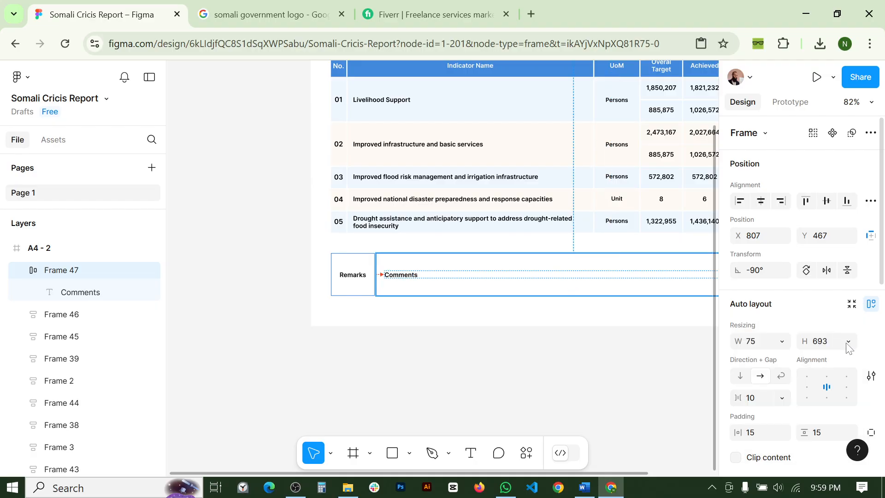
- Reapply hug-contents height to the Comments frame after adjusting it
left_click(399, 282)
key("Escape")
scroll(399, 282, "down", 3)
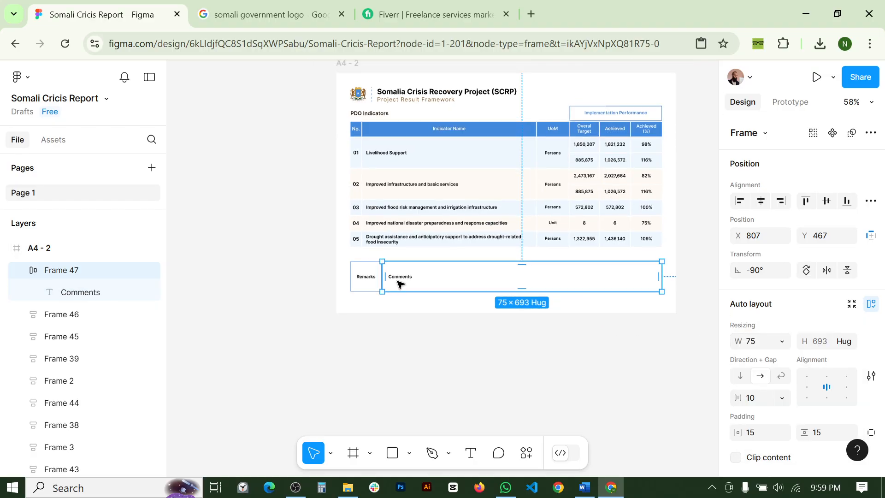
scroll(389, 278, "up", 5)
left_click_drag(374, 277, 548, 292)
scroll(831, 370, "down", 1)
scroll(831, 370, "down", 3)
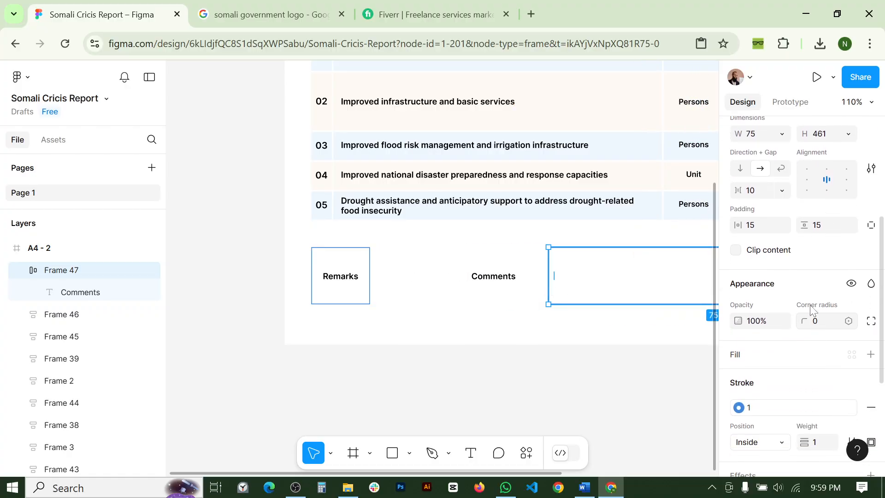
scroll(816, 224, "up", 1)
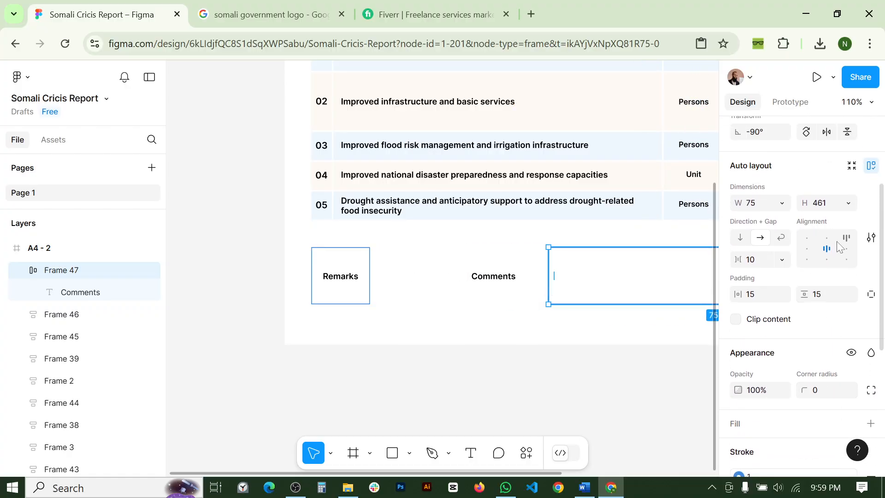
left_click(849, 203)
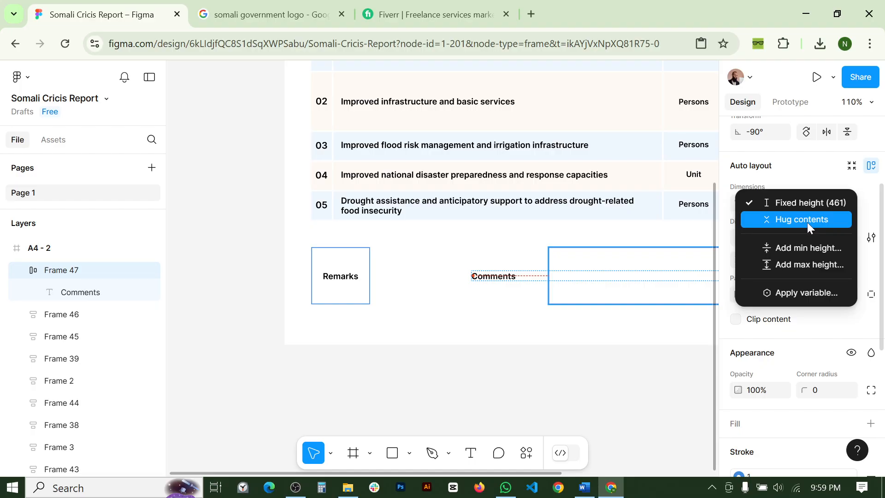
left_click(807, 220)
left_click(553, 330)
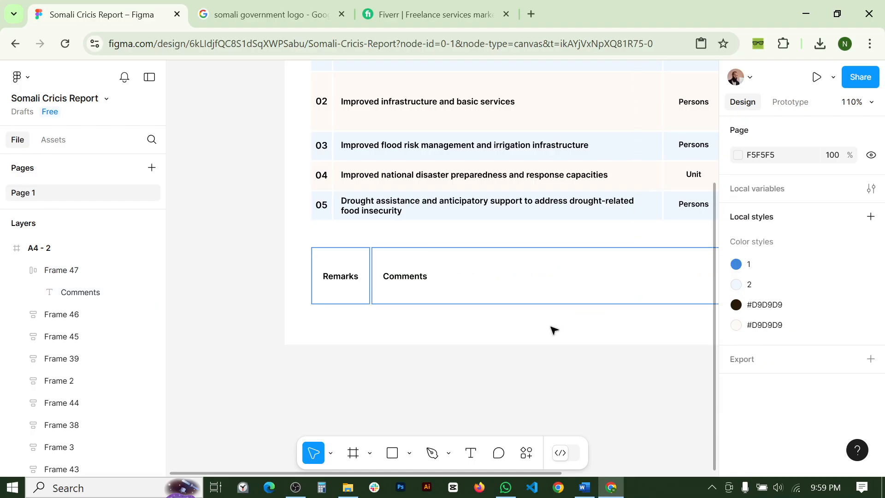
- Select the Comments and Remarks frames together, then clear the selection
scroll(553, 330, "down", 3)
left_click(486, 263)
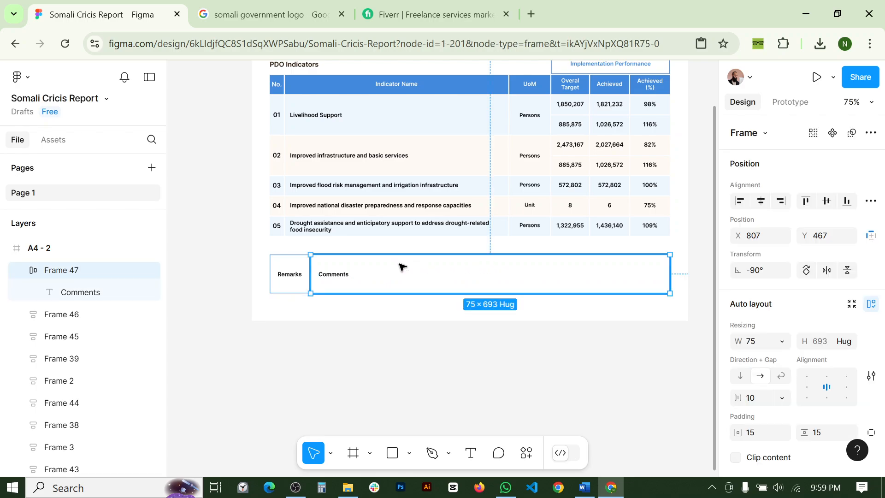
left_click(300, 266, "shift")
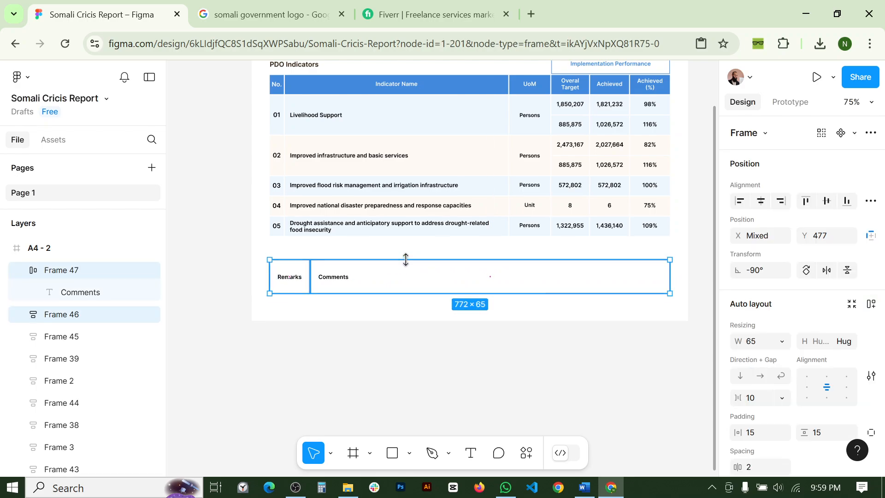
left_click(370, 345)
scroll(369, 346, "down", 1)
- Edit the Comments text, then undo back to the original word 'Comments'
left_click(339, 292)
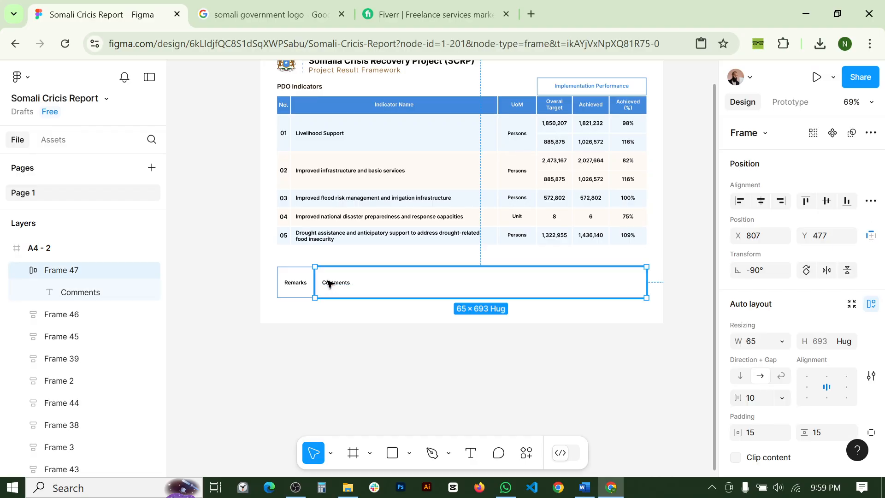
double_click(339, 291)
type("tyaeystusrurusrtu")
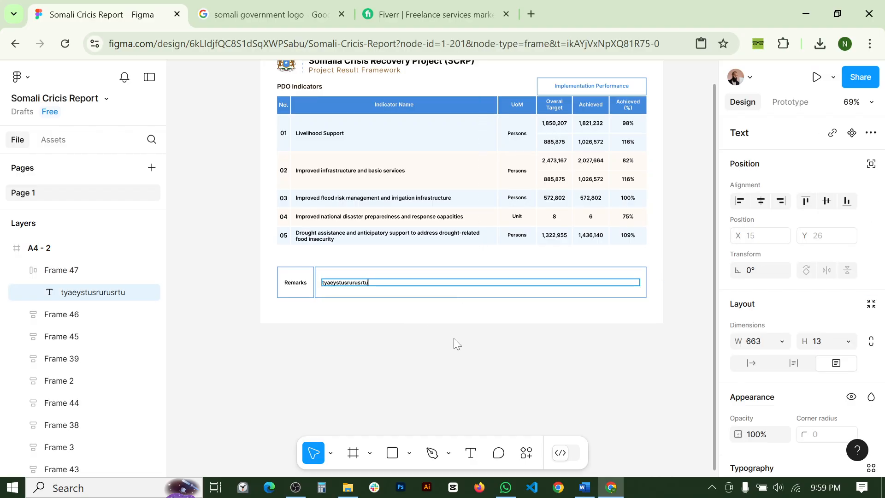
key("Escape")
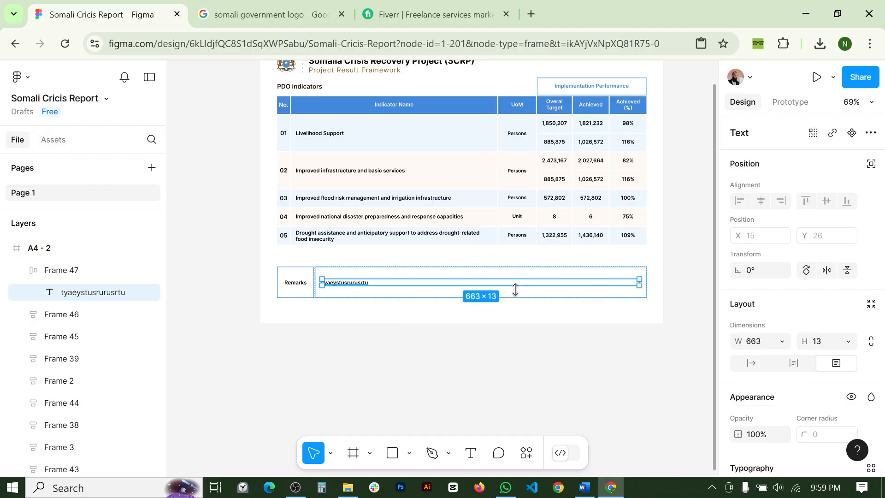
left_click(549, 365)
scroll(361, 297, "up", 5)
key("ctrl+z")
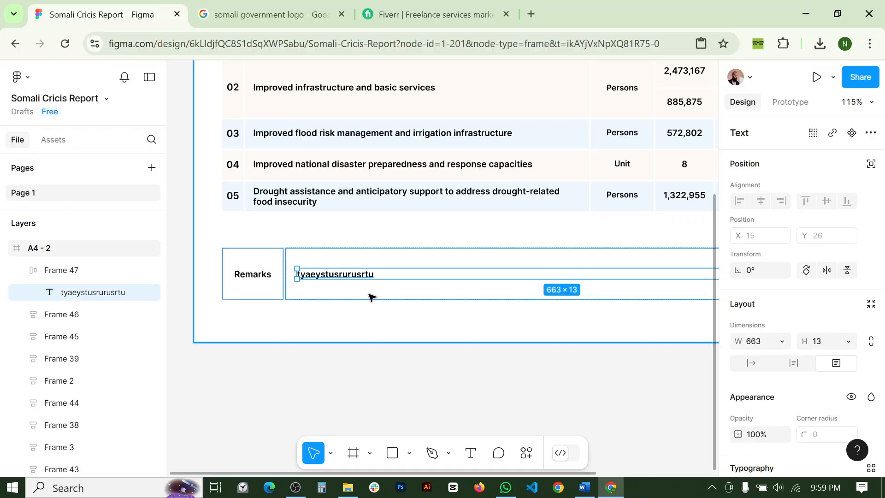
key("ctrl+z")
scroll(388, 369, "down", 5)
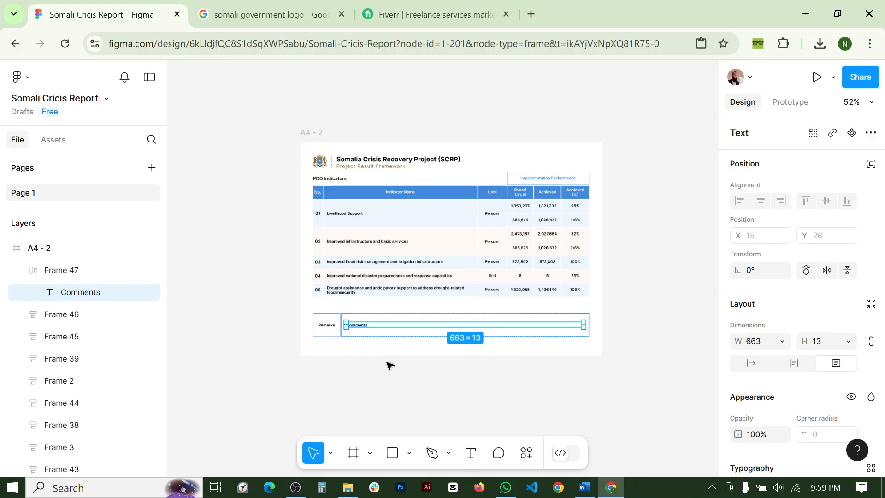
left_click(470, 399)
- Pan the view to centre the A4 - 2 report frame
scroll(464, 378, "down", 2)
left_click_drag(605, 303, 564, 271)
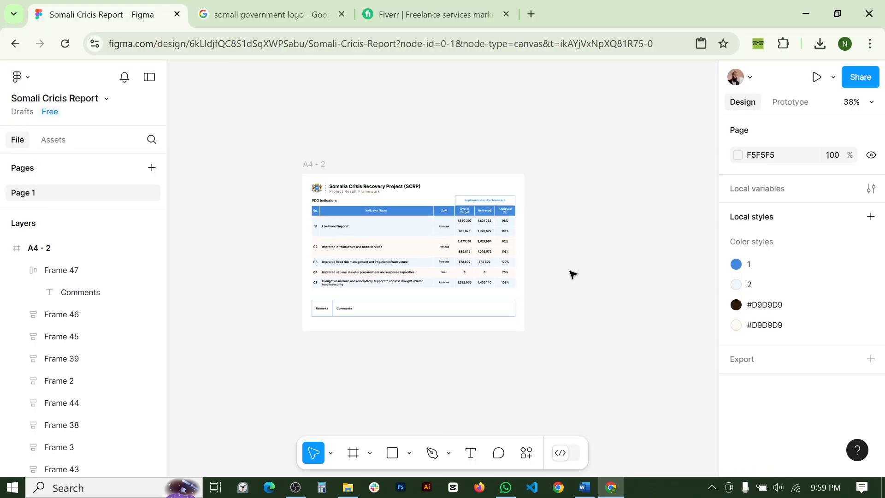
left_click_drag(519, 159, 462, 138)
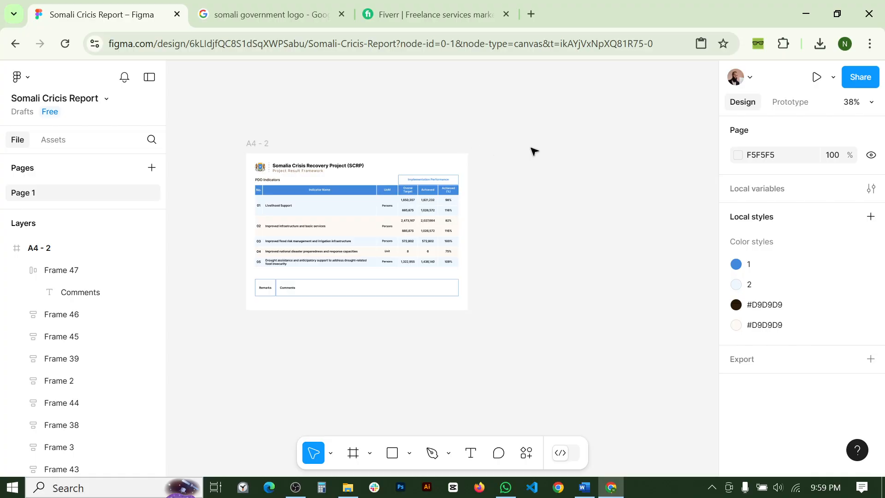
- Duplicate the A4 - 2 frame with Ctrl+D and move the A4 - 3 copy below it
left_click(263, 146)
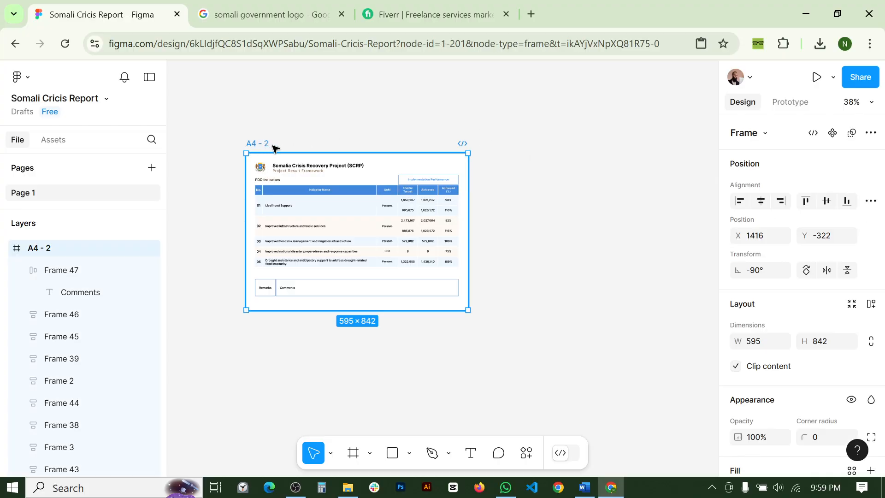
key("ctrl+d")
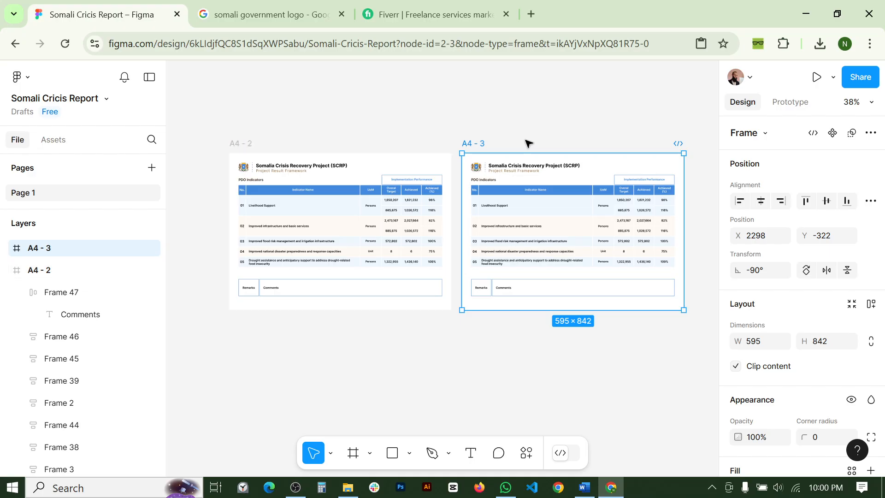
scroll(531, 142, "down", 3, "ctrl")
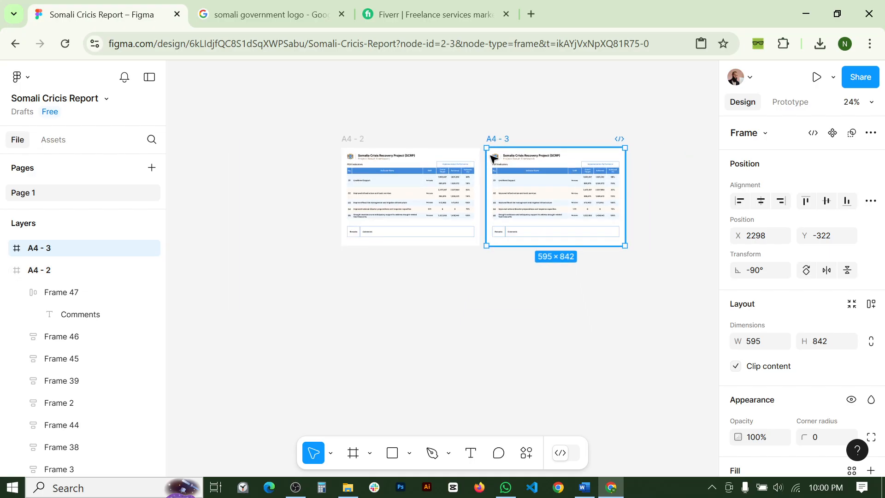
left_click_drag(492, 139, 377, 245)
left_click(557, 223)
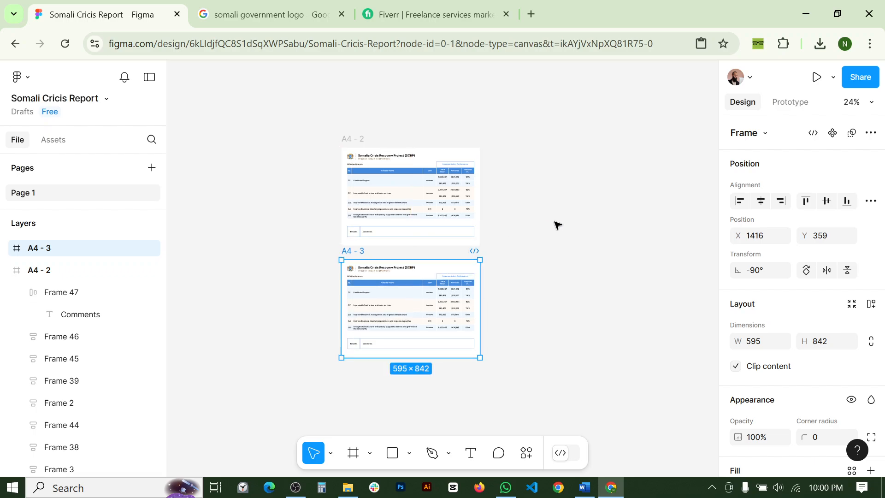
- Check the A4 - 2 and A4 - 3 layers and select both frames together
left_click(116, 267)
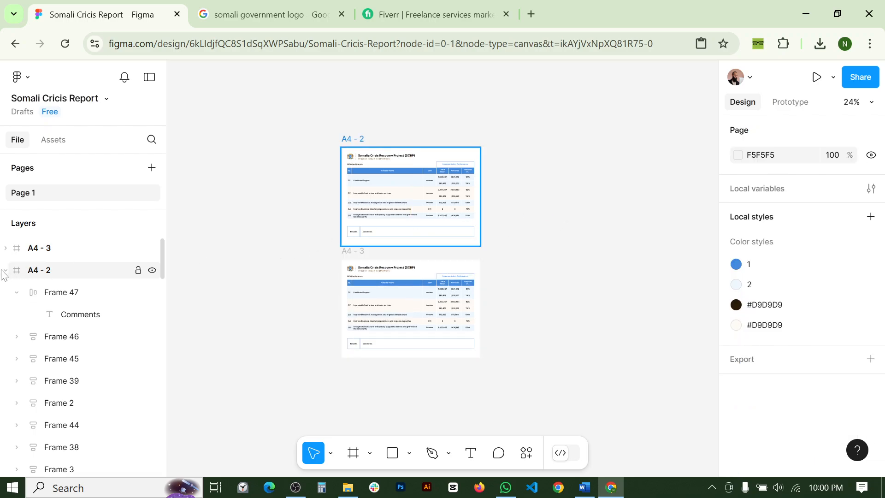
left_click(5, 270)
left_click(11, 247)
left_click(71, 315)
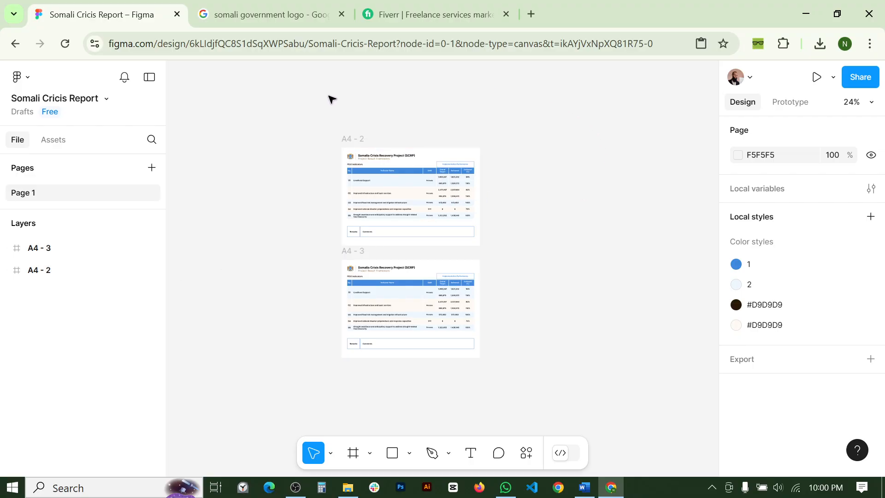
left_click_drag(304, 95, 538, 397)
left_click(607, 295)
- Export both report frames as Somali Cricis Report.pdf via File > Export frames to PDF
left_click(24, 78)
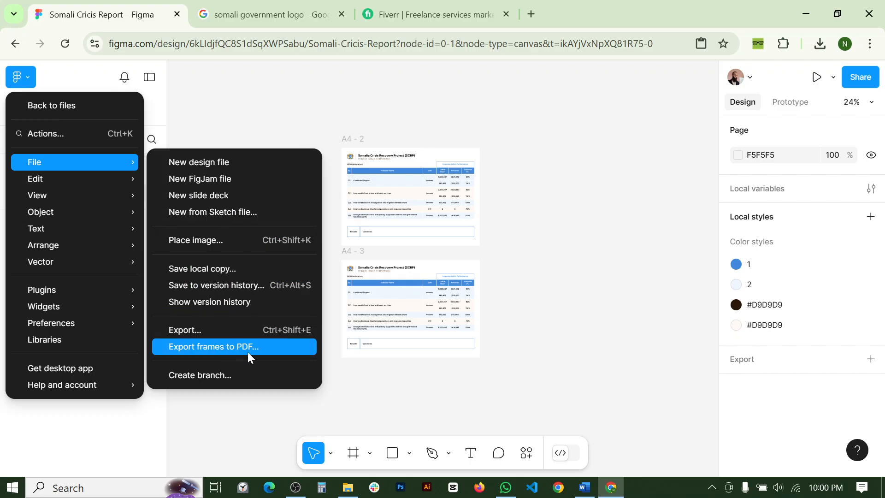
left_click(195, 346)
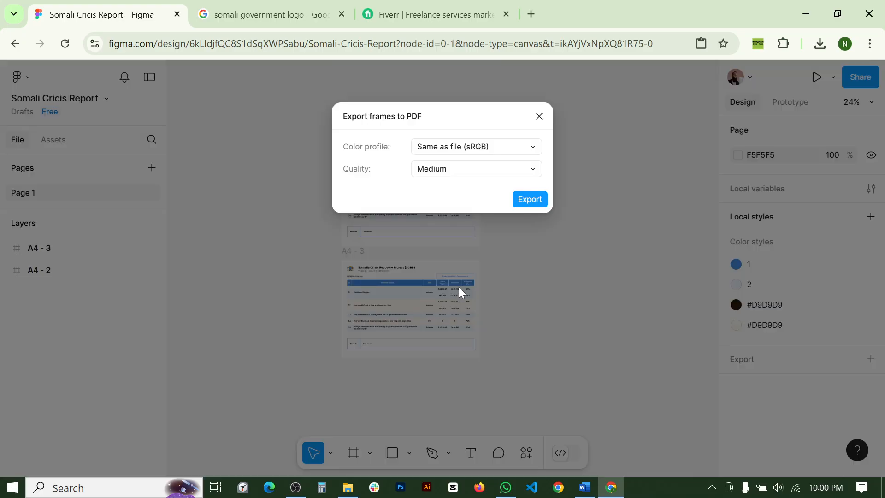
left_click(531, 199)
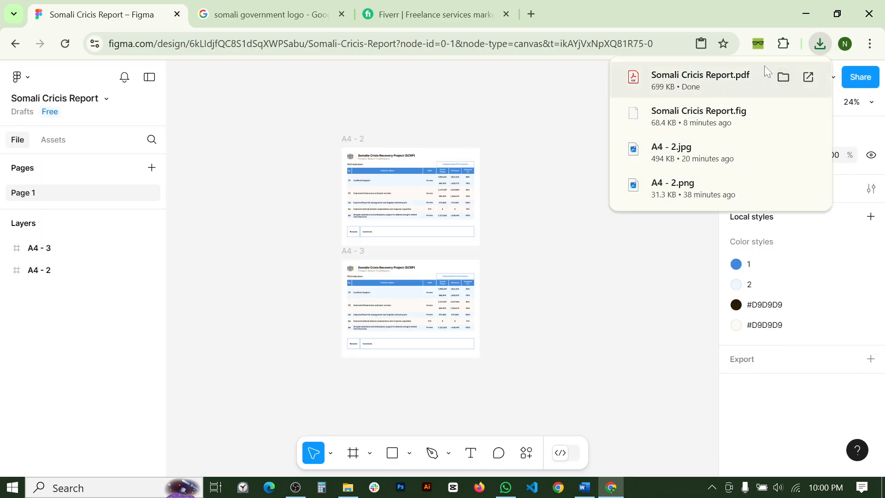
- Open Somali Cricis Report.pdf, scroll through both pages, and return to the Figma tab
left_click(733, 78)
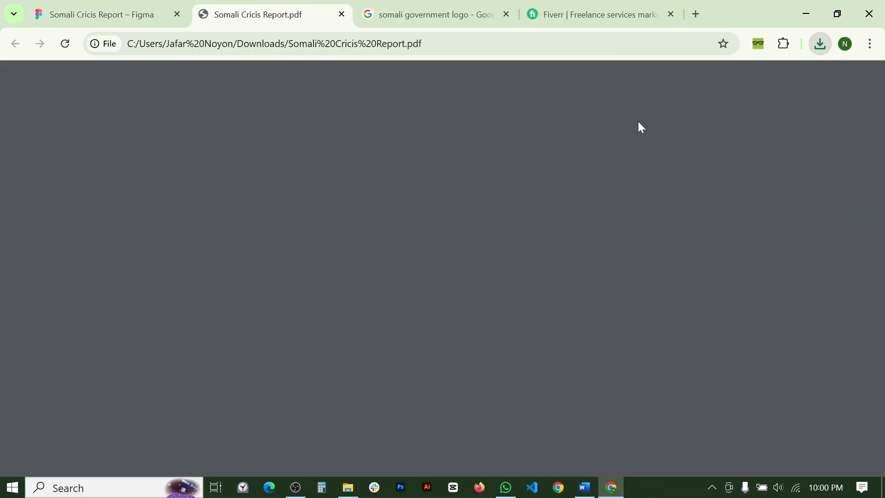
scroll(474, 265, "down", 10)
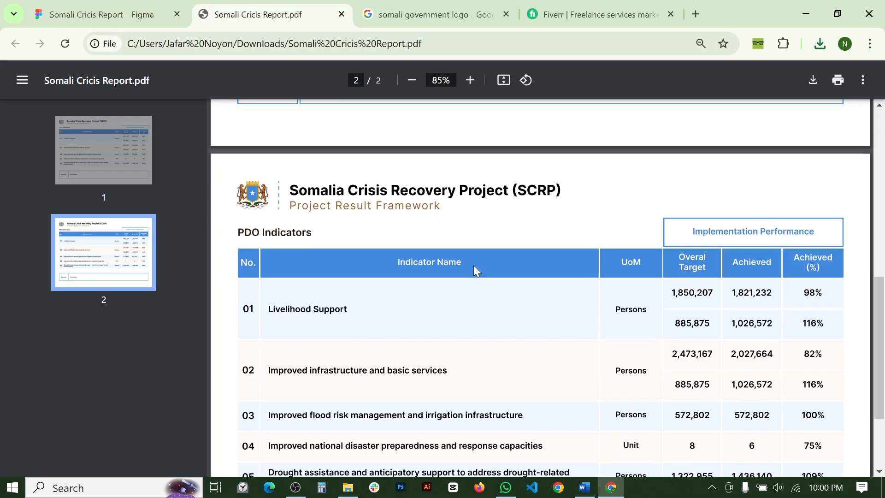
scroll(470, 240, "up", 8)
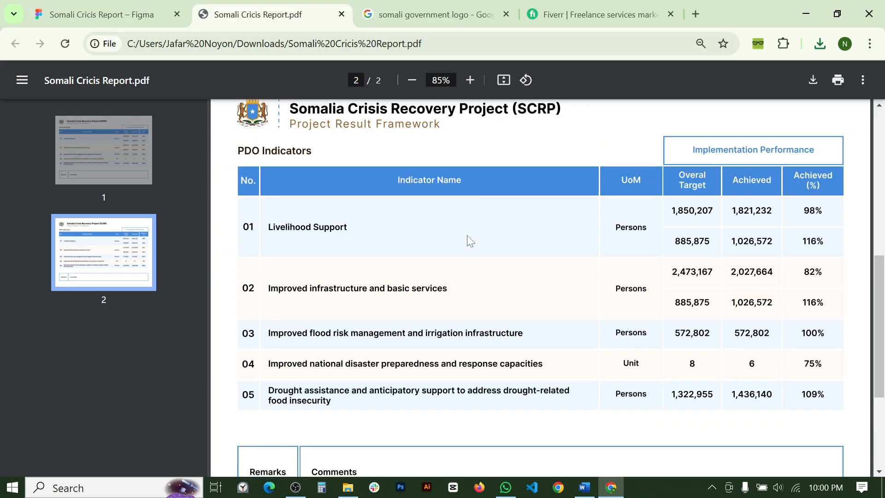
left_click(85, 24)
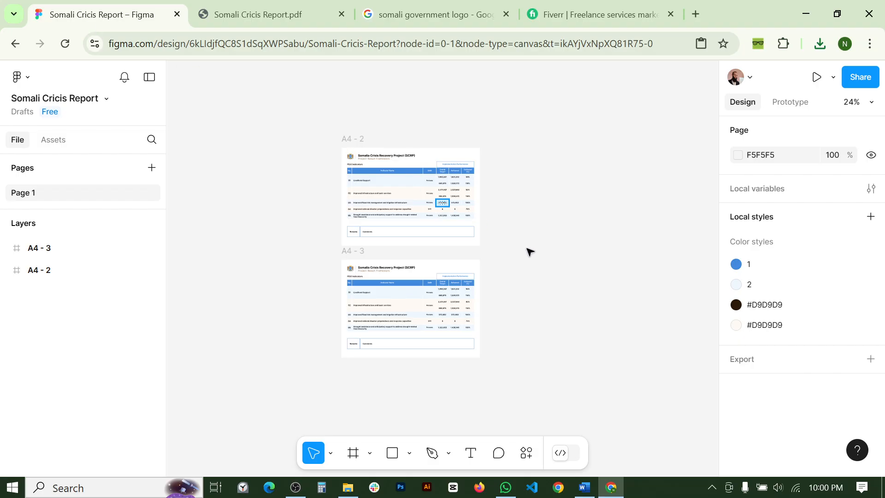
- On frame A4 - 2, delete the 2x export row and add a new 1x export in JPG format
left_click(348, 141)
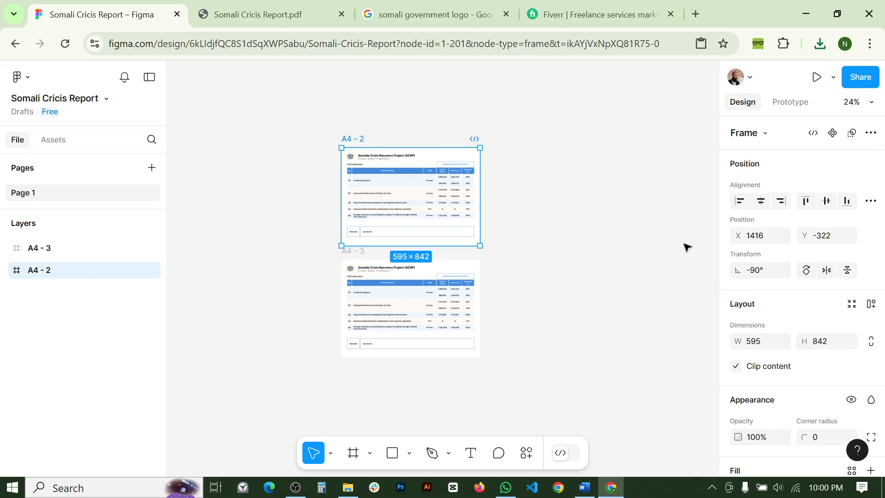
scroll(840, 297, "down", 10)
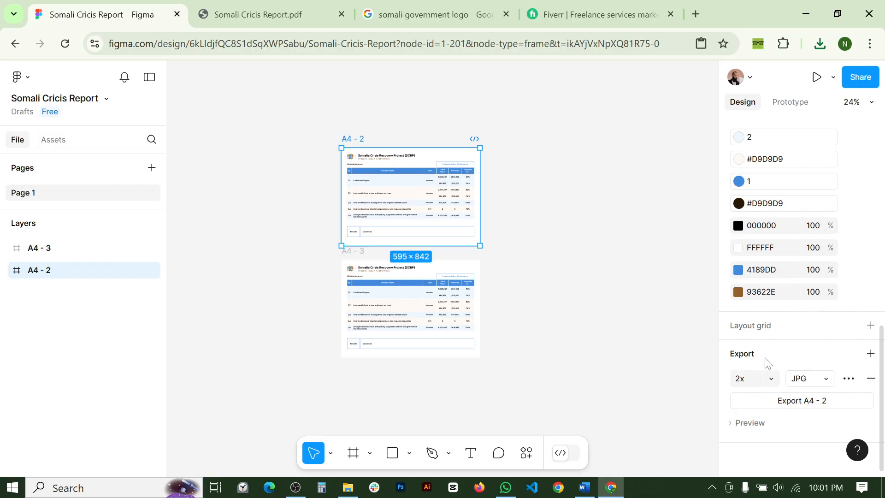
left_click(871, 378)
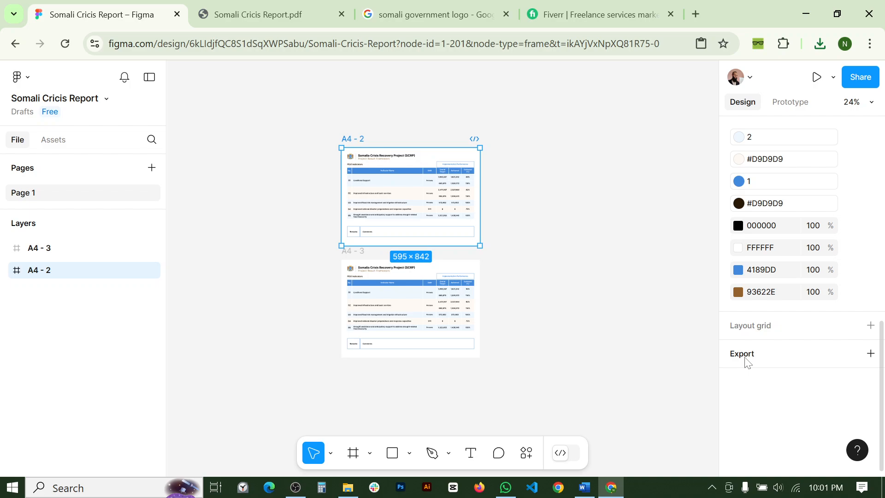
left_click(747, 362)
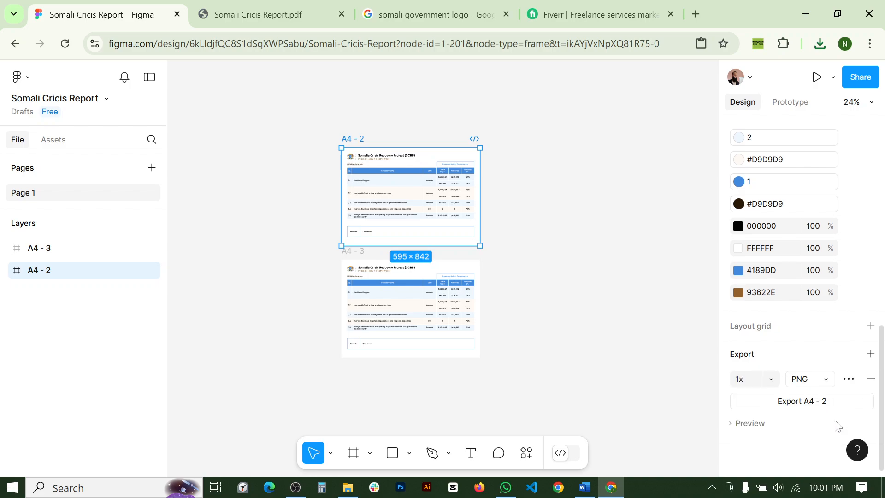
left_click(805, 383)
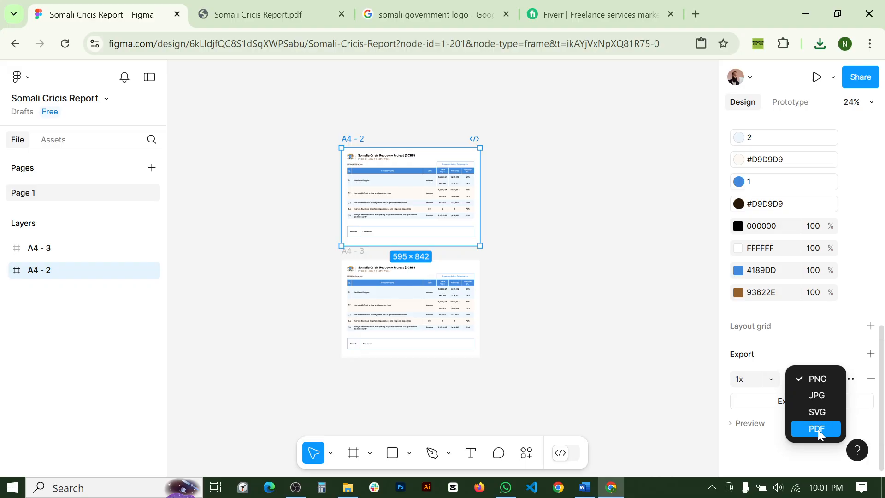
left_click(826, 396)
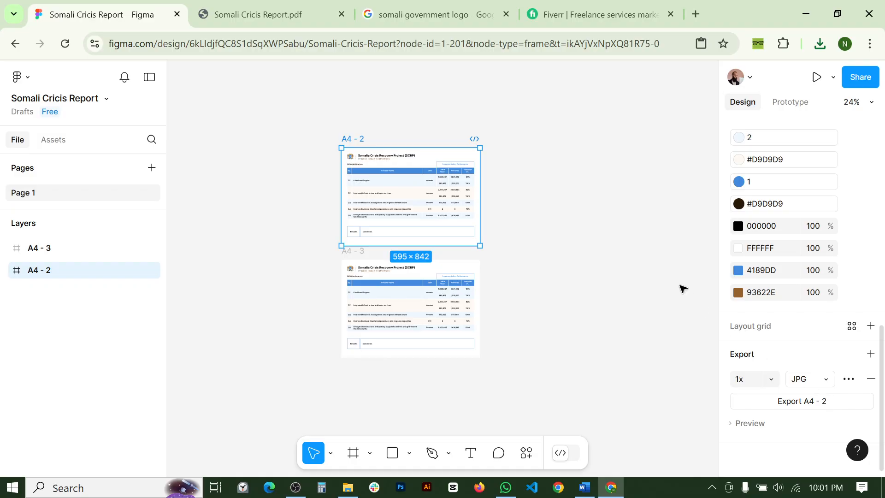
left_click(635, 236)
- Select frames A4 - 3 and A4 - 2 together and export both as Somali Cricis Report.zip
left_click_drag(285, 126, 587, 403)
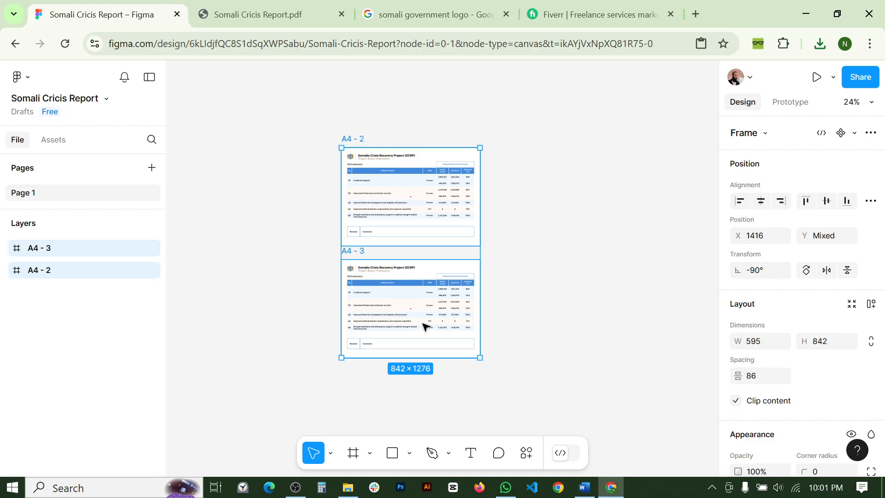
left_click(117, 295)
left_click(69, 248)
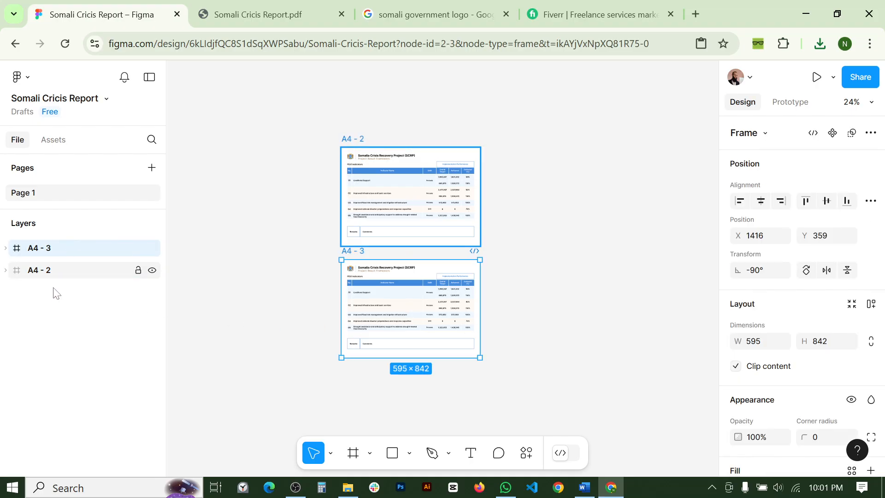
left_click(52, 273, "shift")
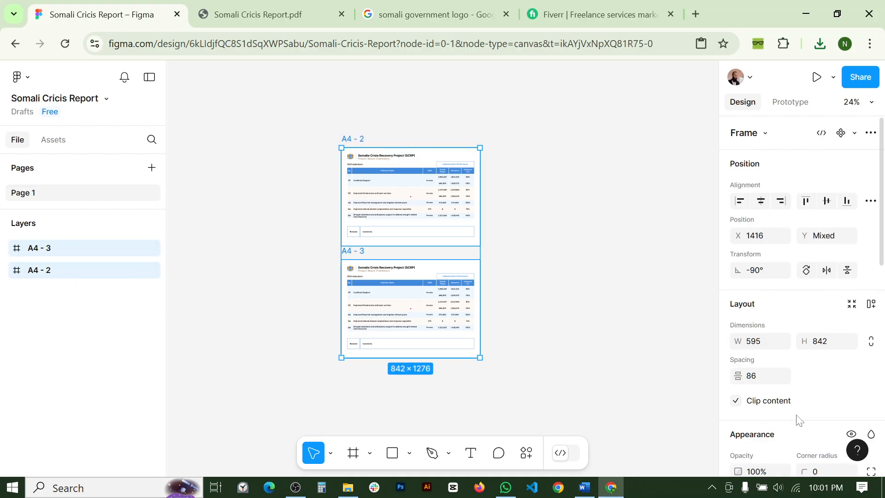
scroll(798, 419, "down", 6)
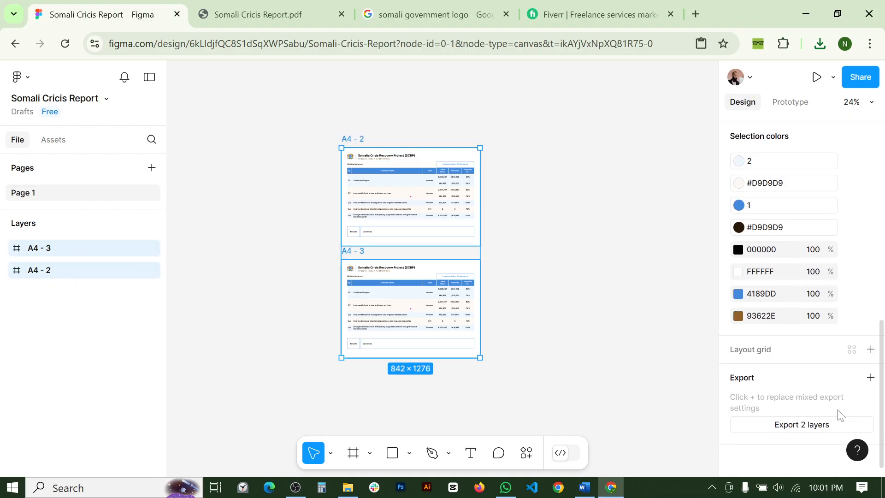
left_click(821, 430)
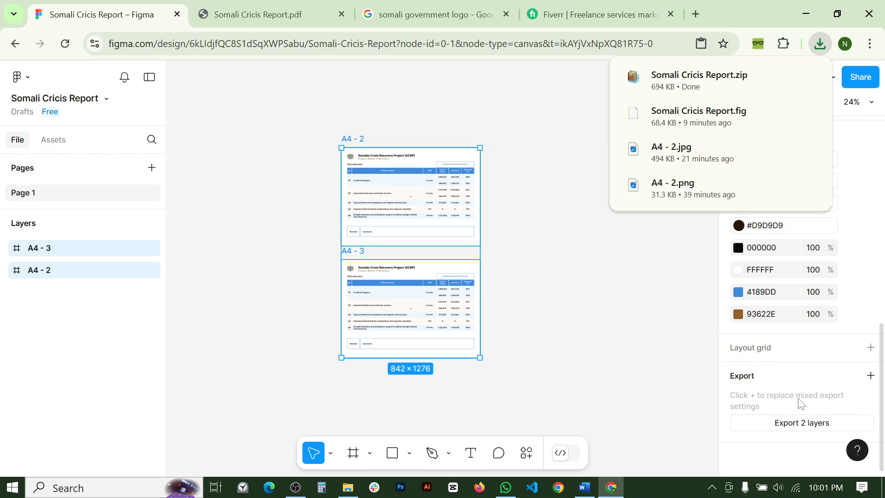
- Clear the selection and adjust the zoom to show both report frames on the canvas
left_click(654, 310)
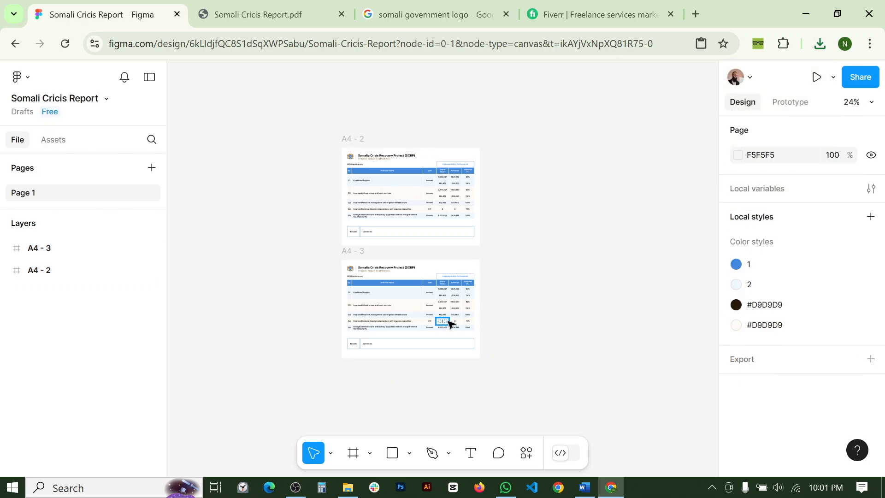
scroll(430, 327, "up", 5)
scroll(443, 326, "up", 1)
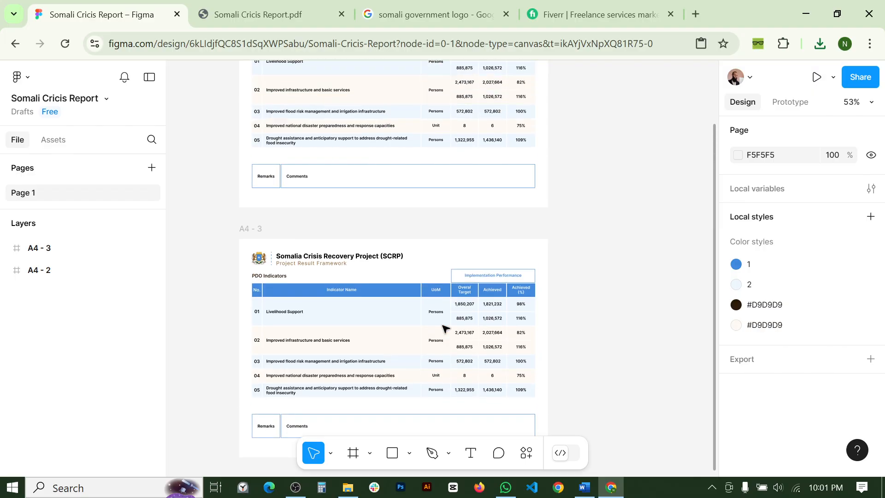
scroll(443, 326, "up", 1)
scroll(443, 326, "down", 3)
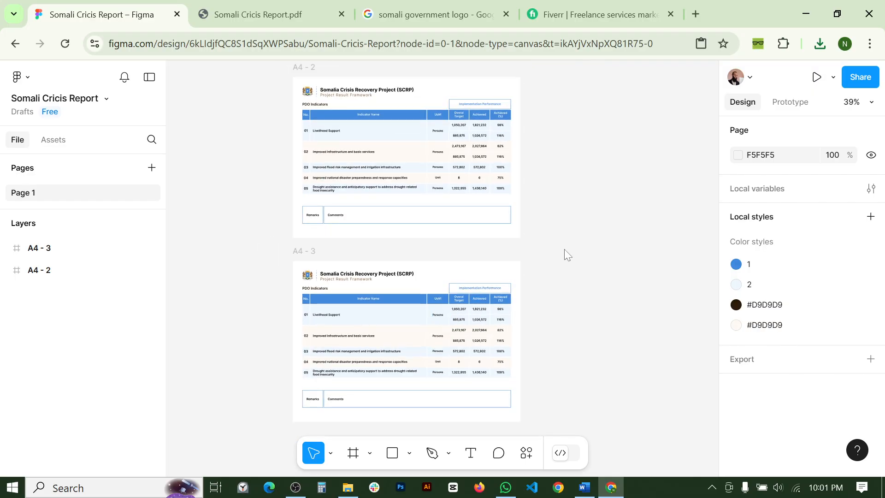